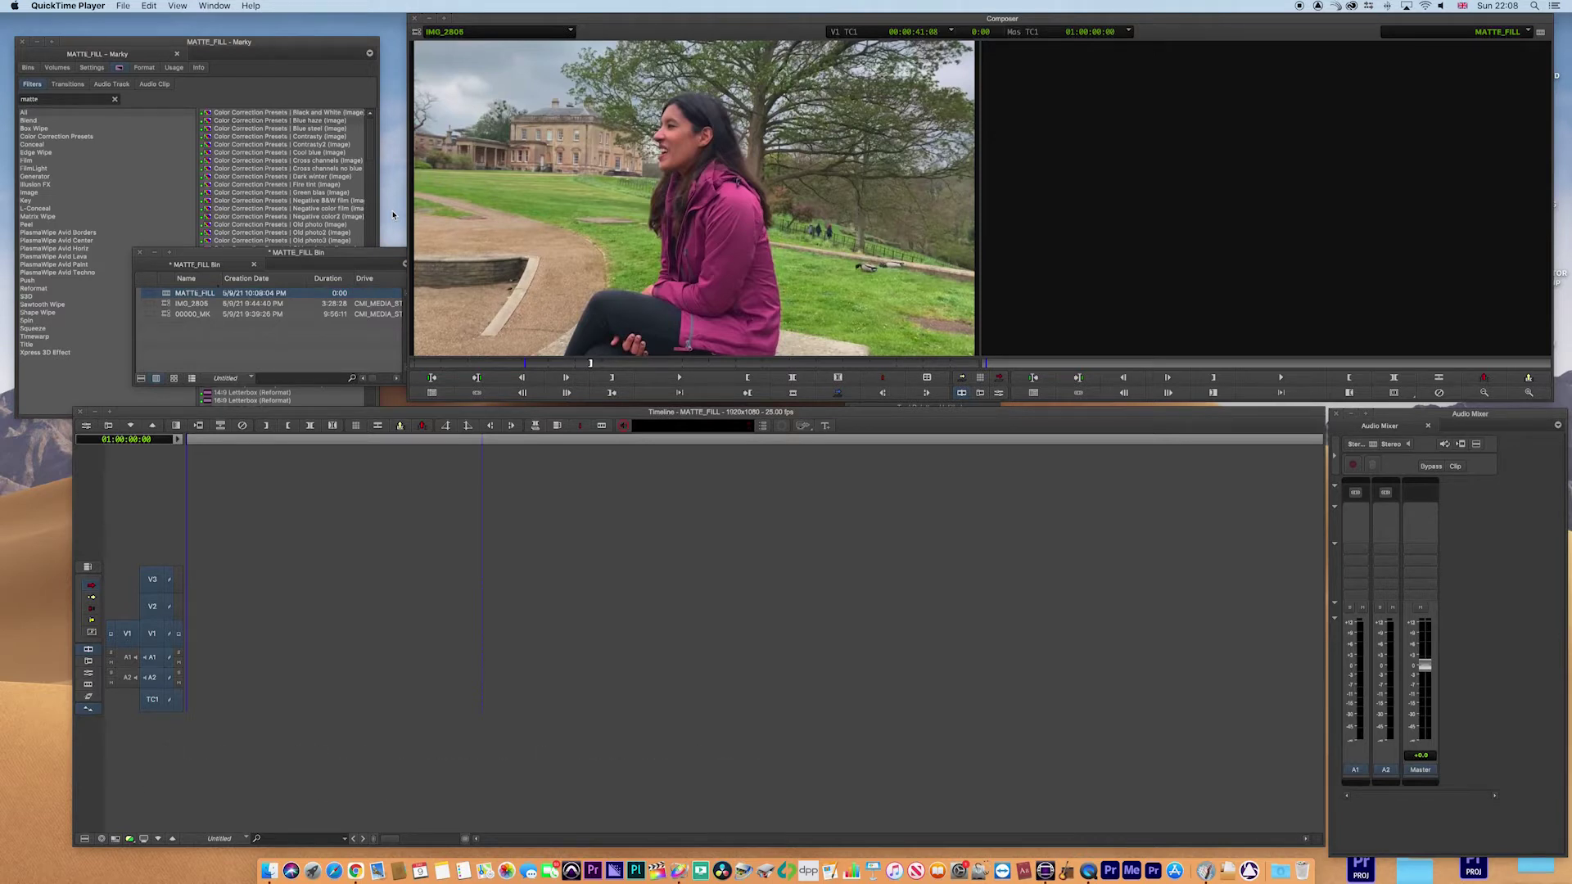
Hide Avid and bring Motion's untitled MATTE title project to the front
click(710, 622)
key(super+h)
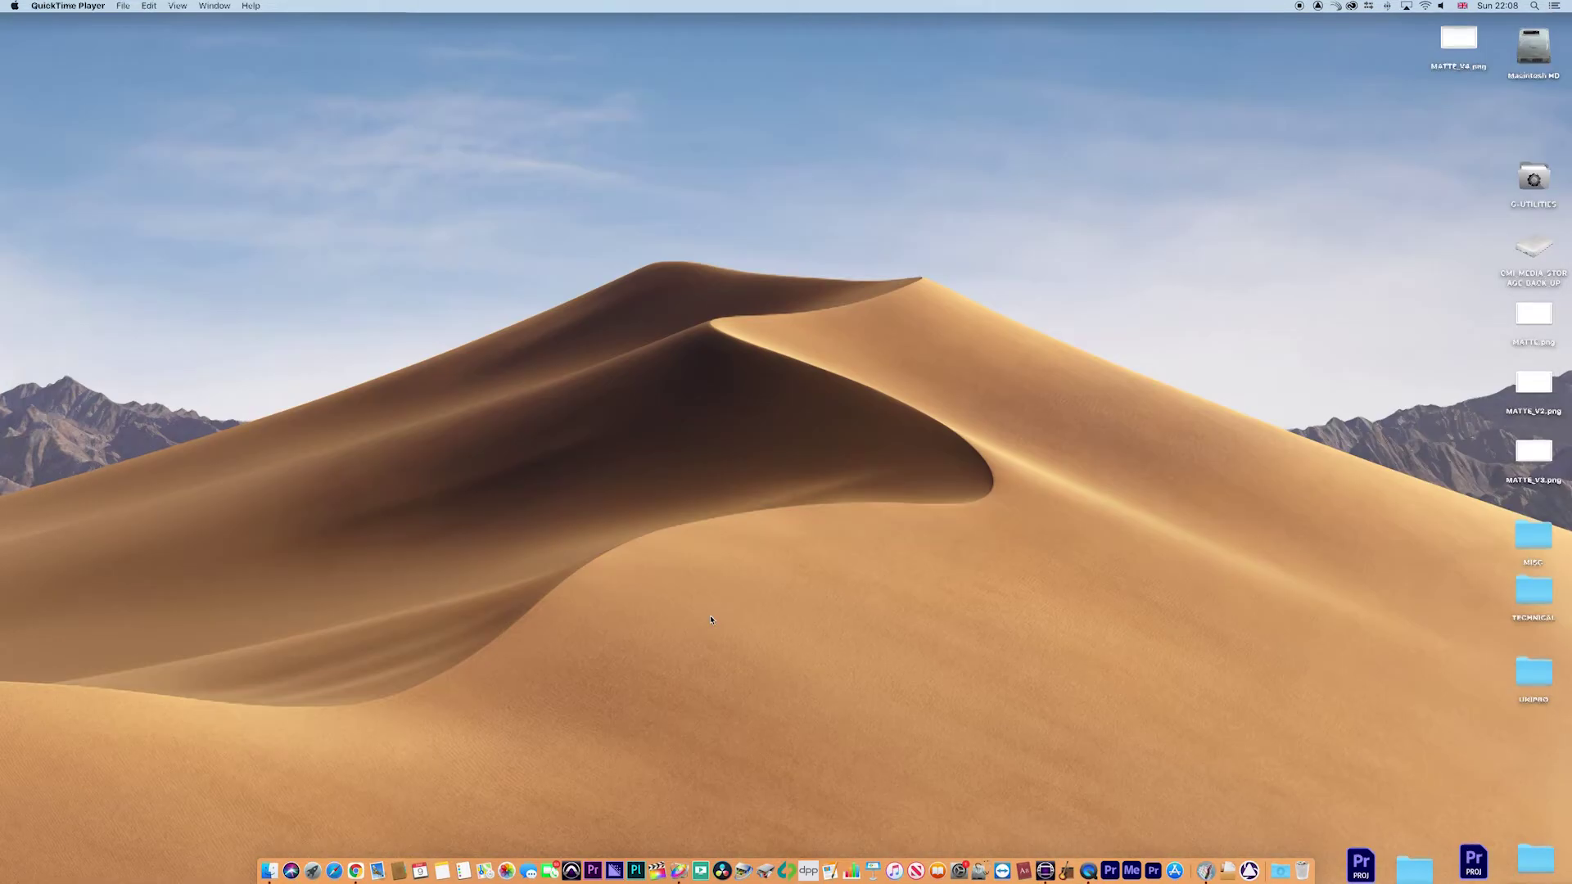
click(679, 871)
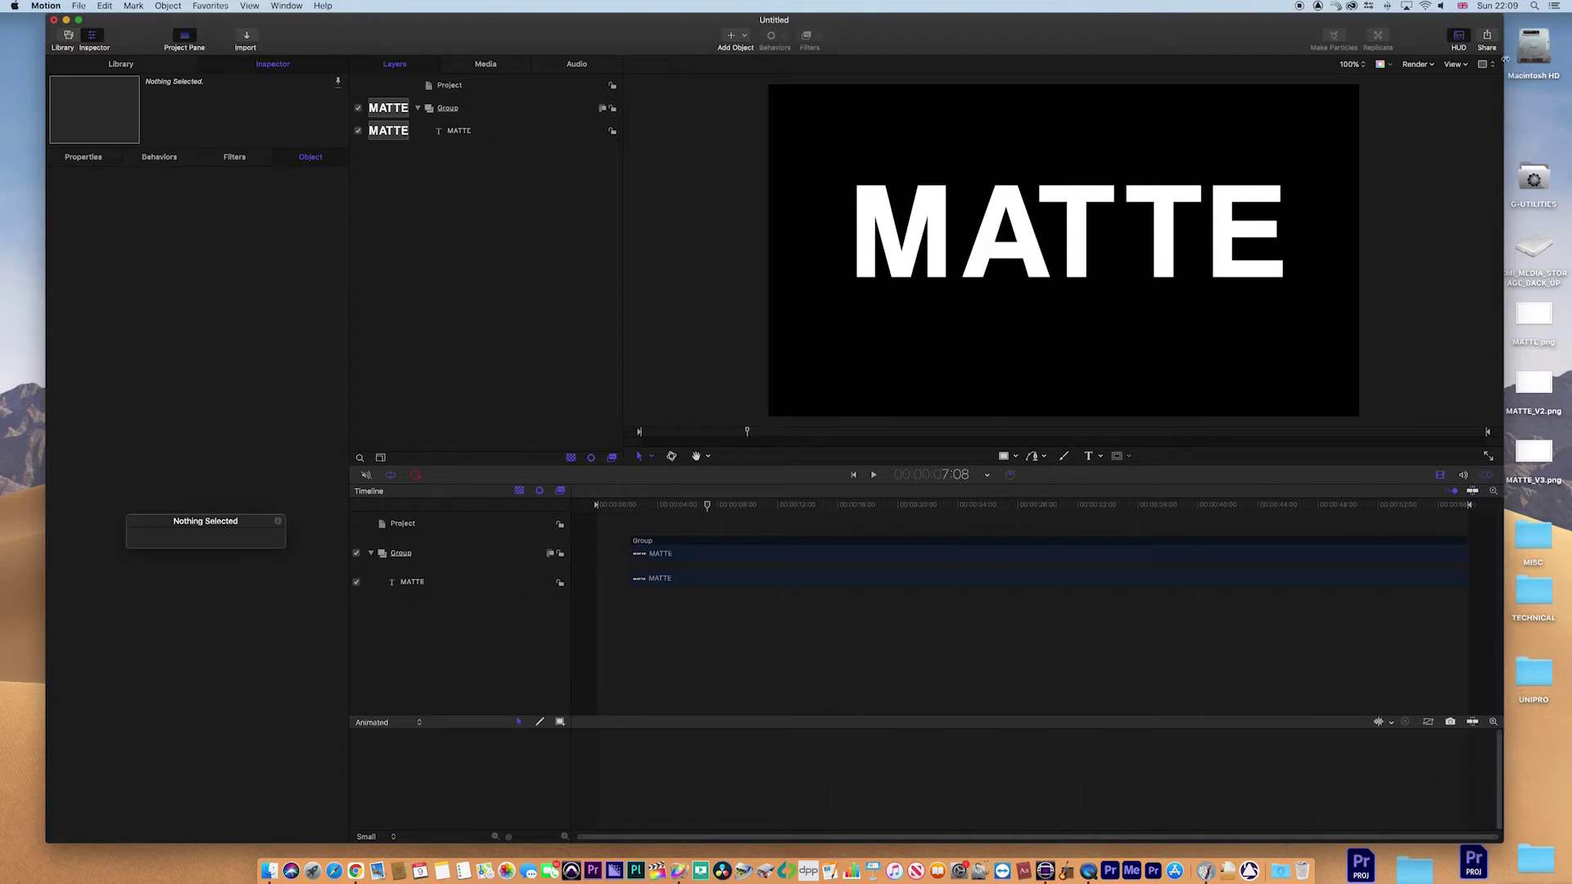
Export the current frame as a Color-channel PNG Image named MATTE_V5 on the Desktop
click(1487, 37)
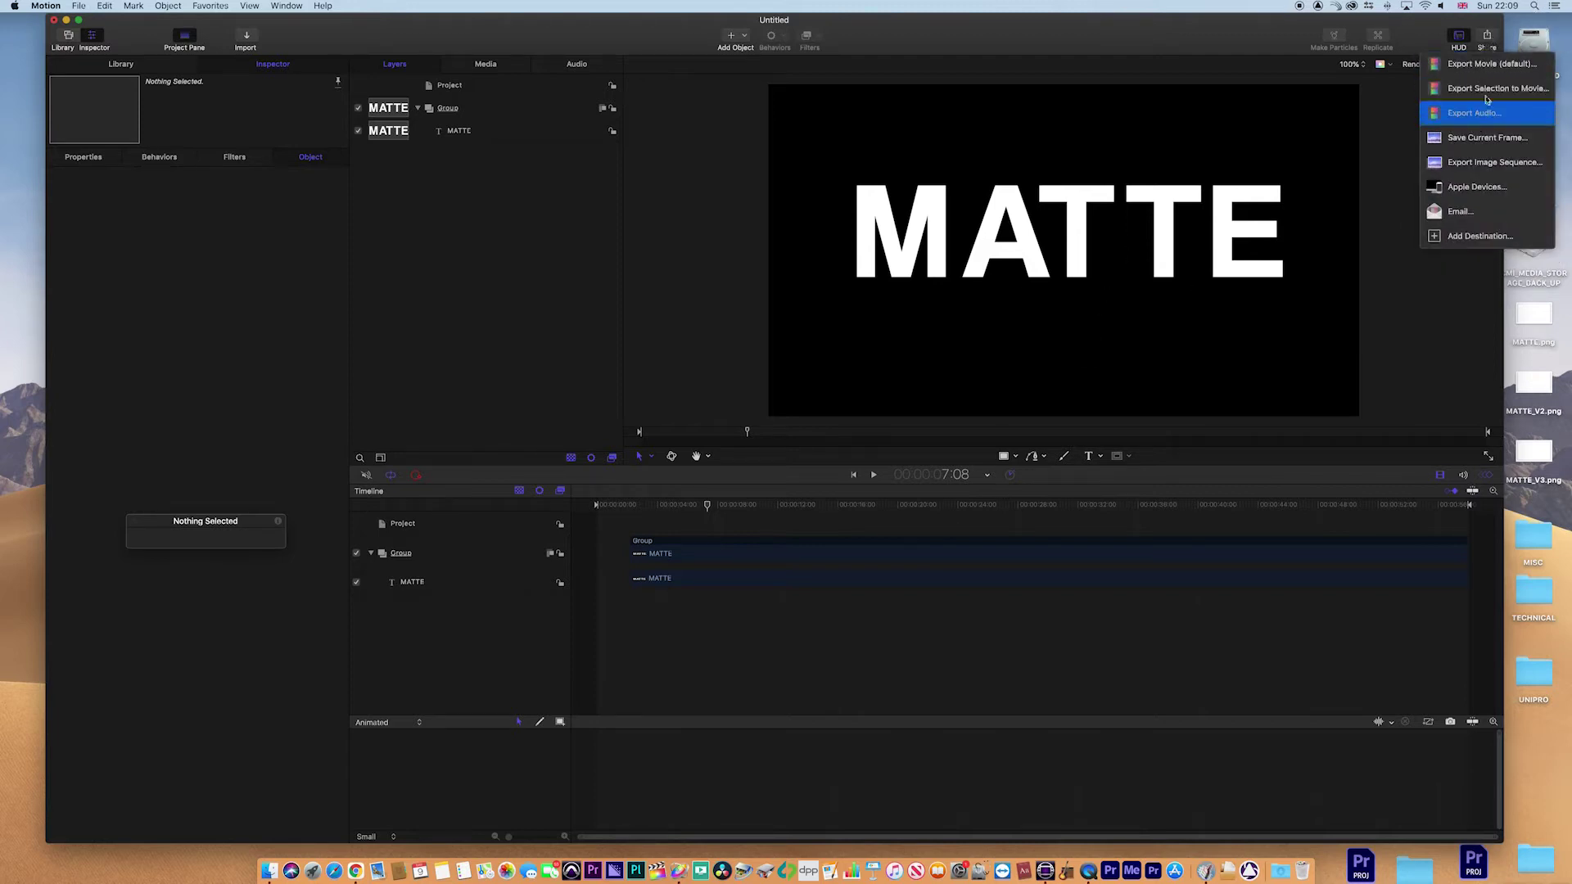
click(1487, 138)
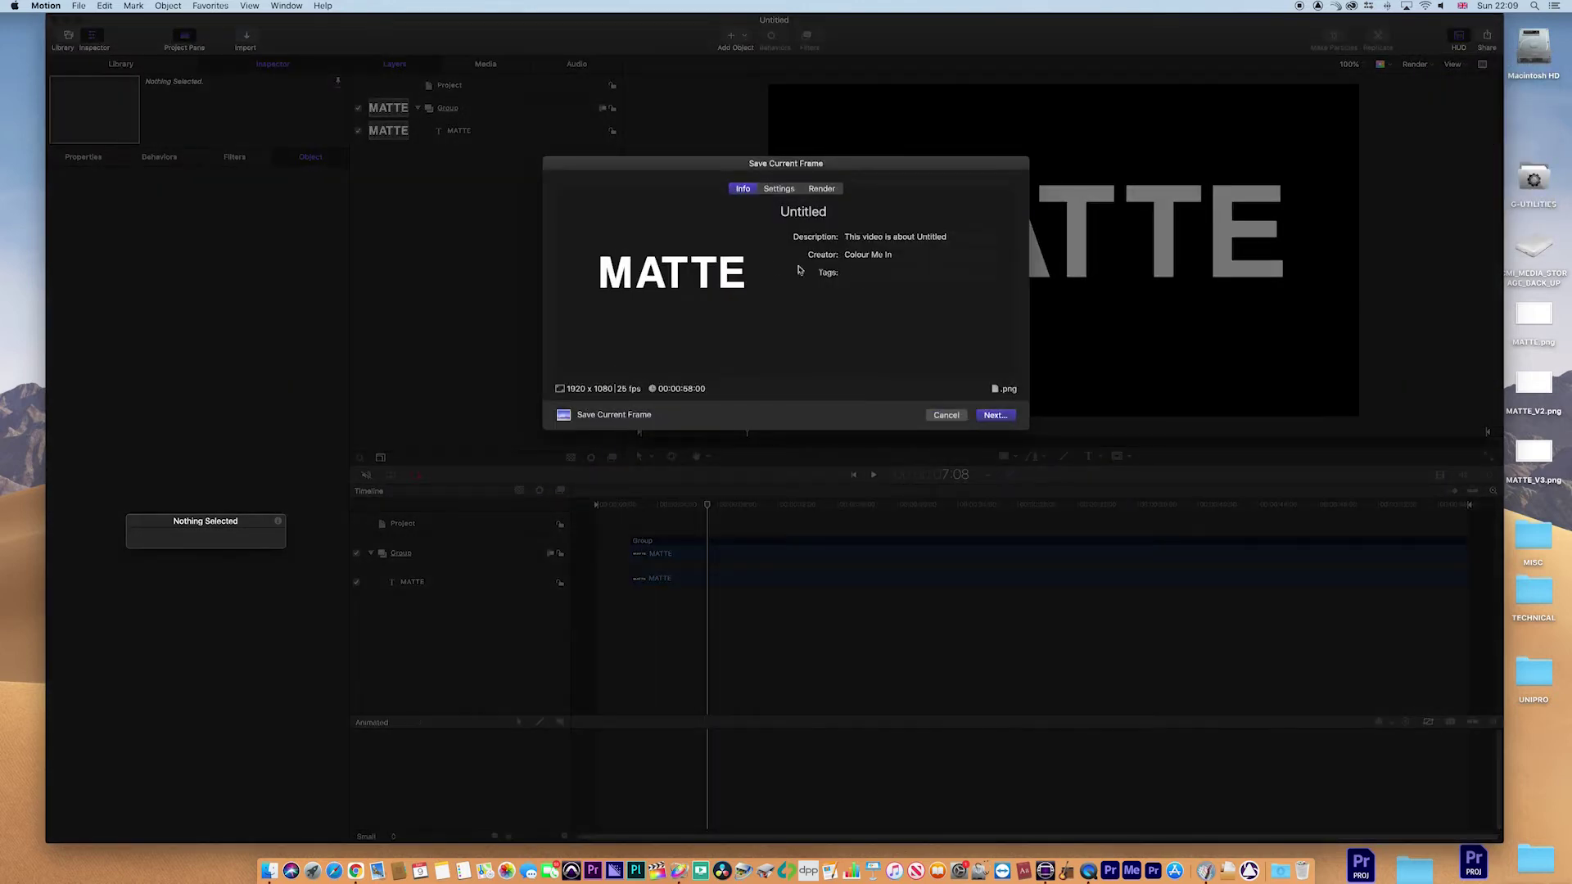
click(781, 189)
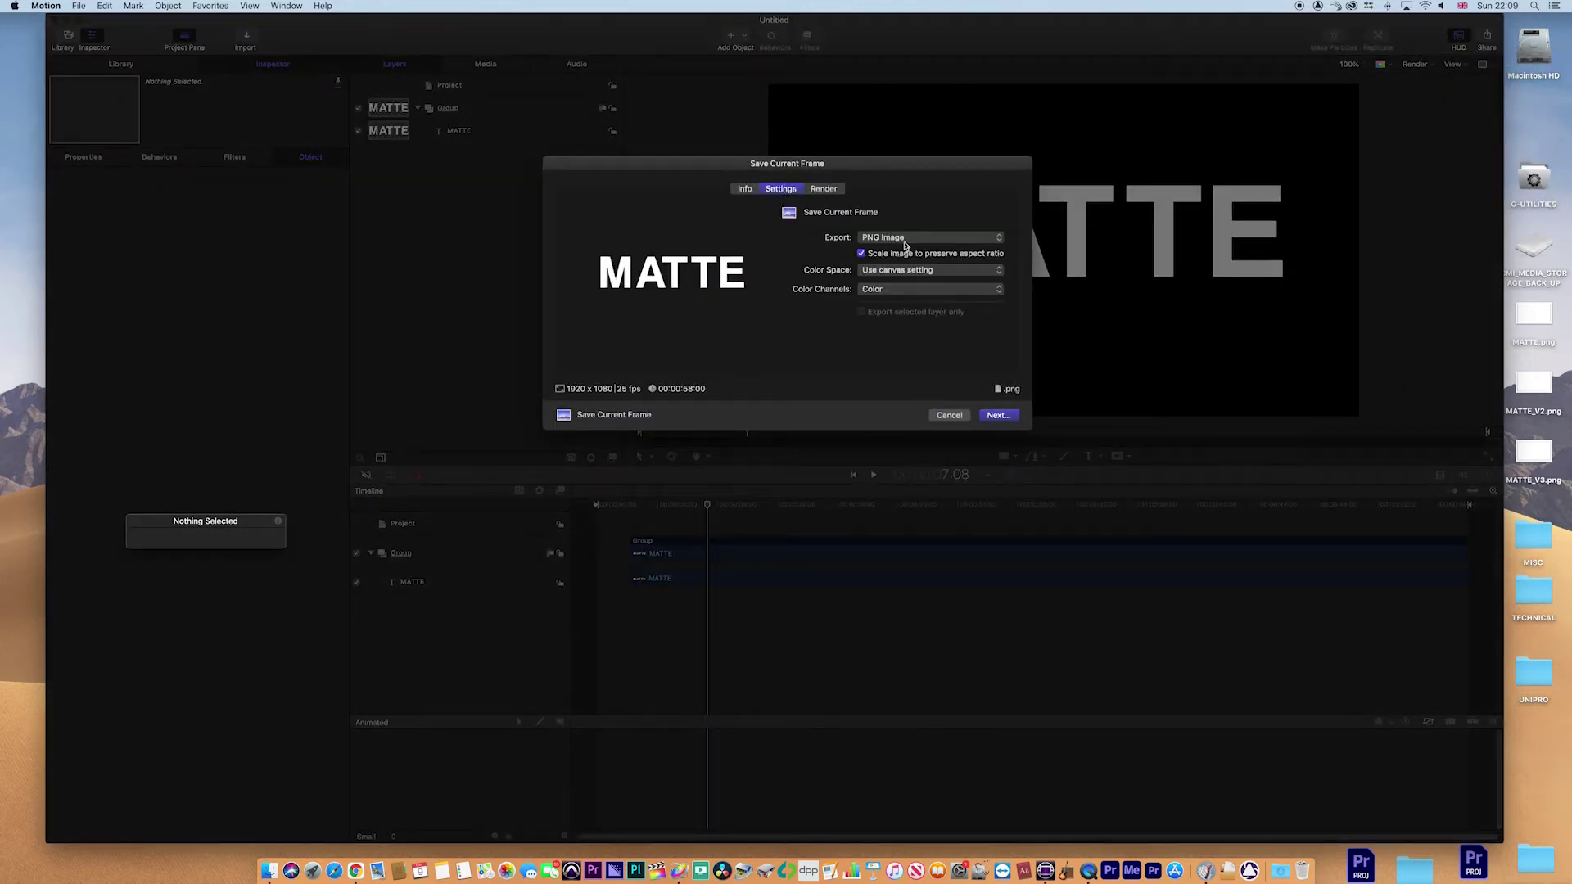
click(886, 291)
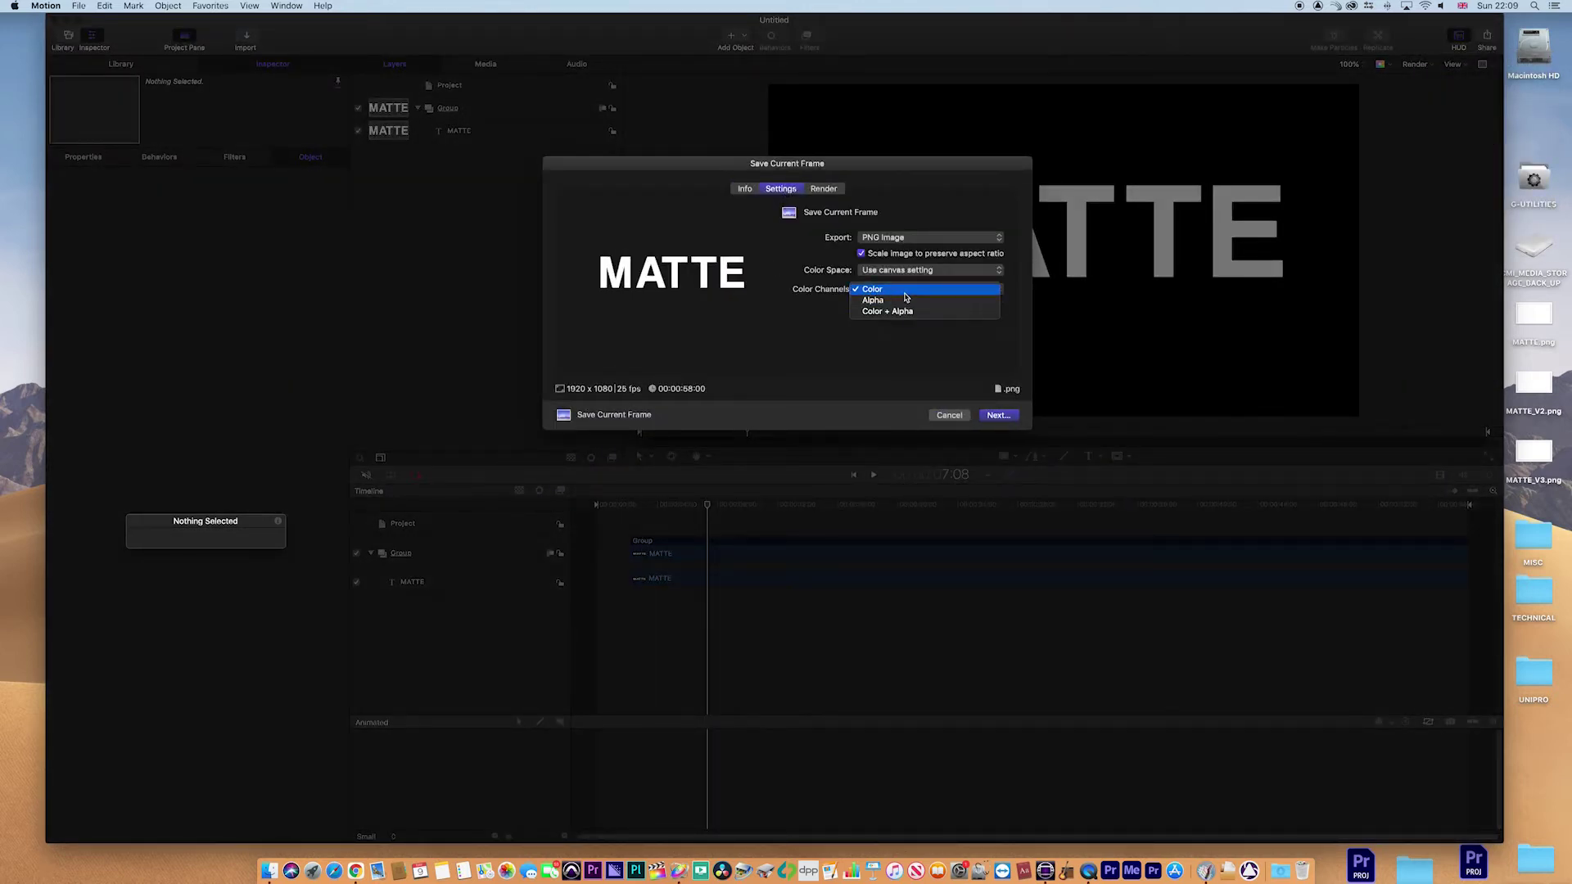
click(905, 296)
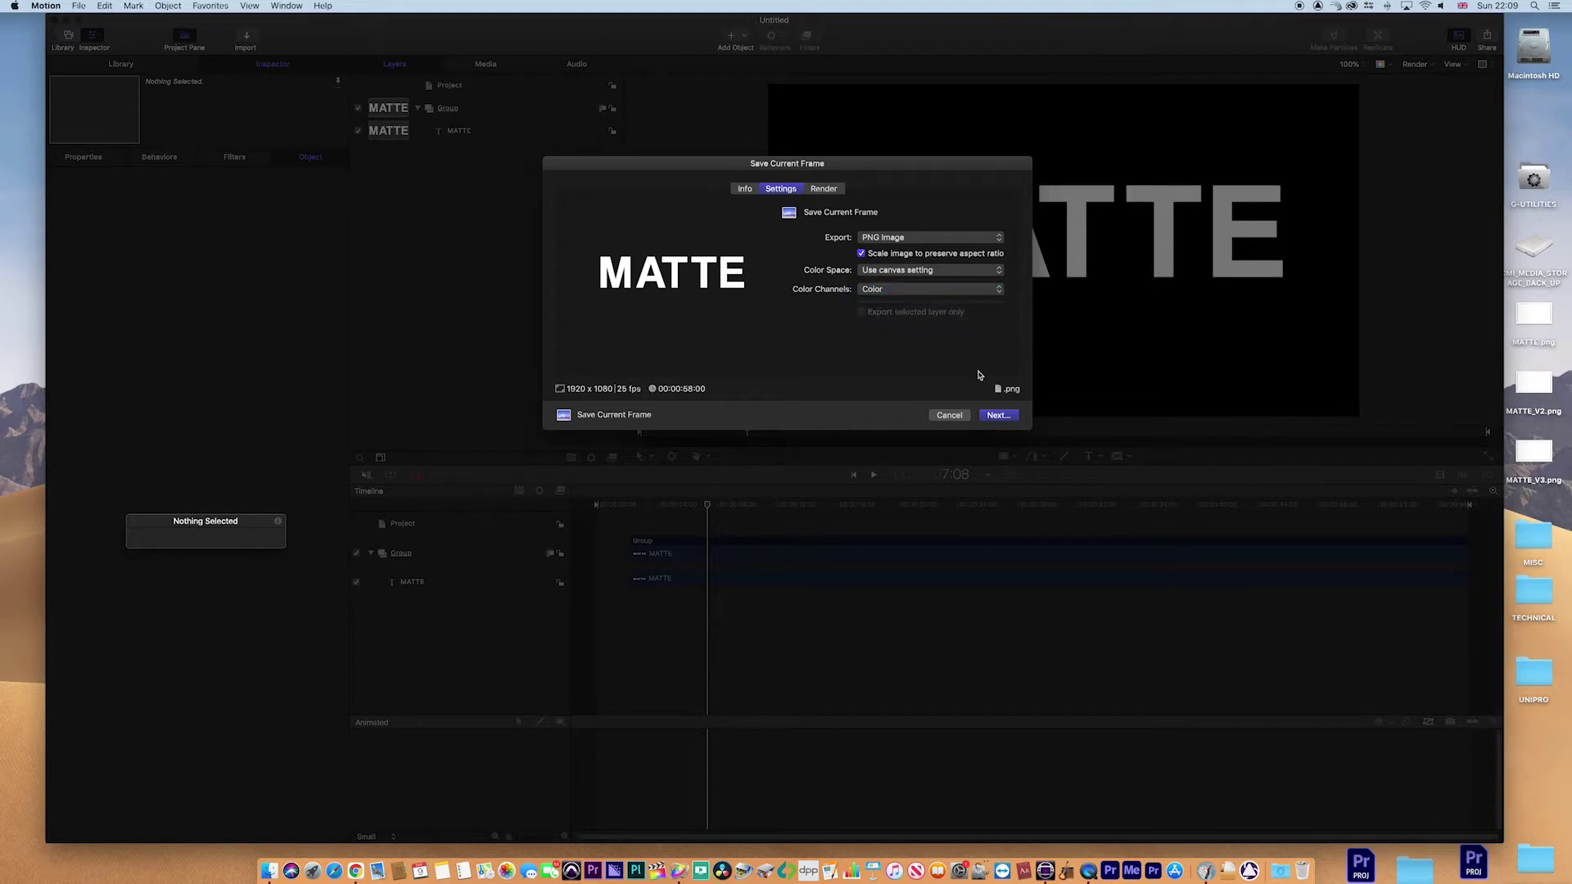
click(999, 415)
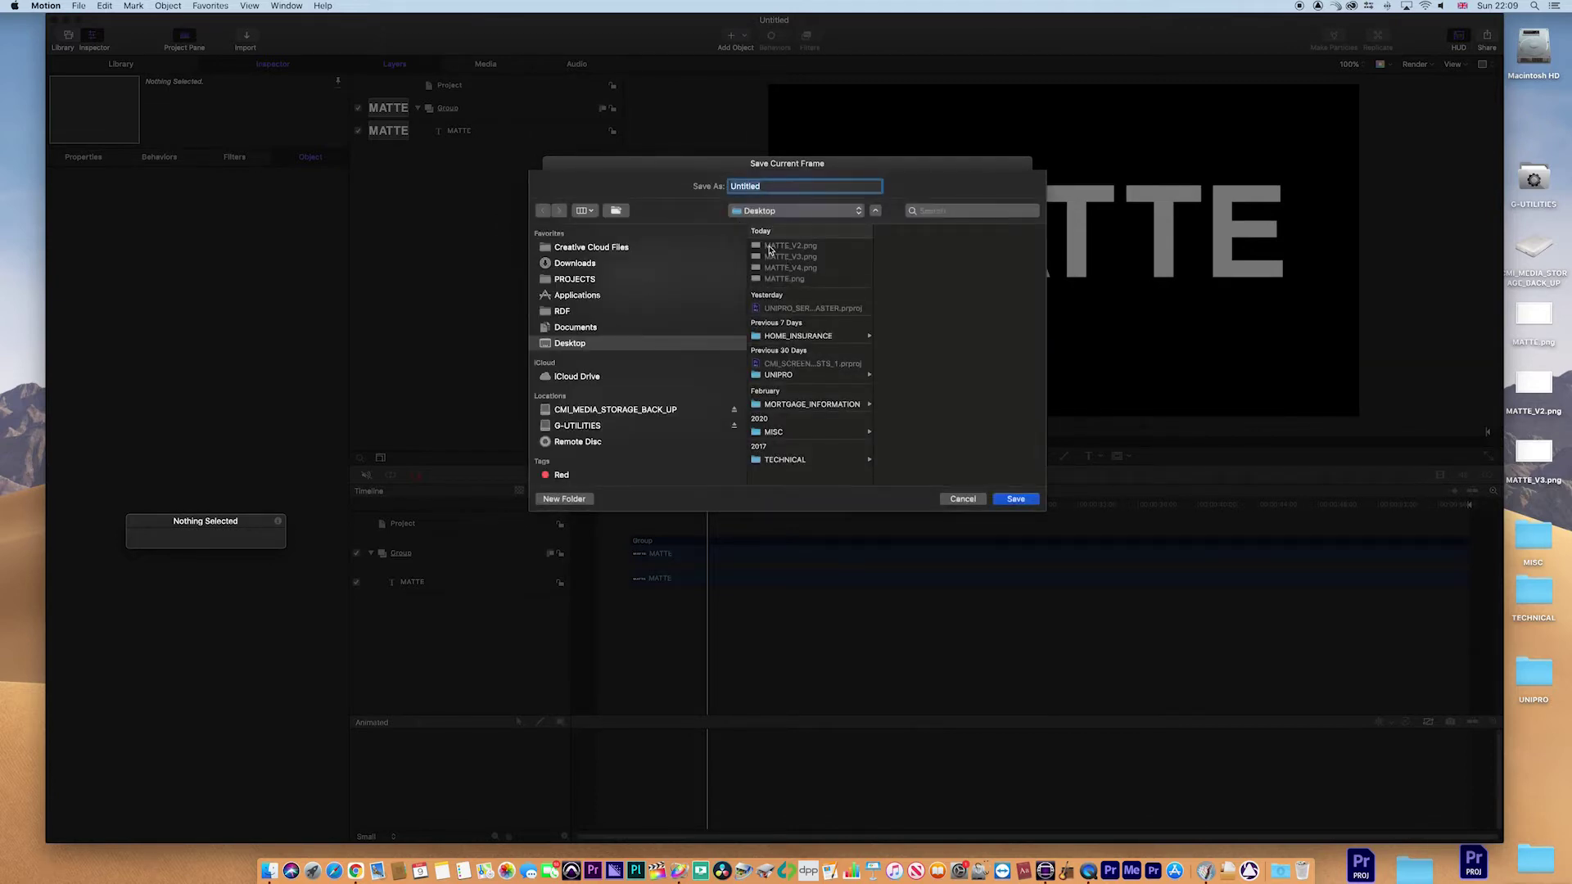
click(769, 248)
click(770, 186)
key(BackSpace)
text(5)
click(1016, 499)
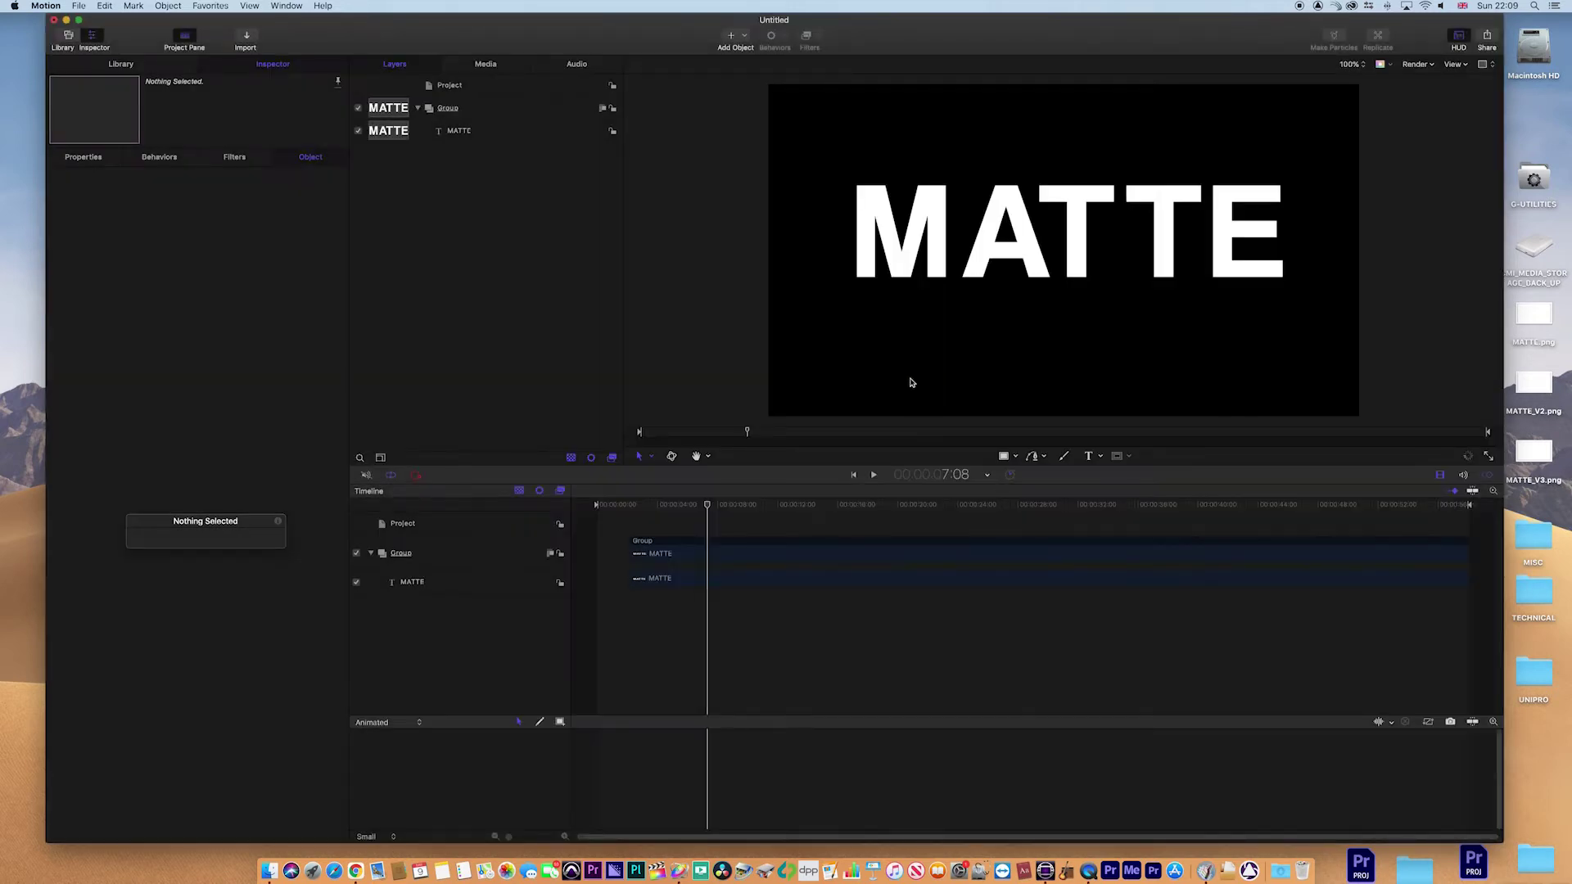
Hide Motion, return to Avid's MATTE_FILL project and open the bin's context menu
key(super+h)
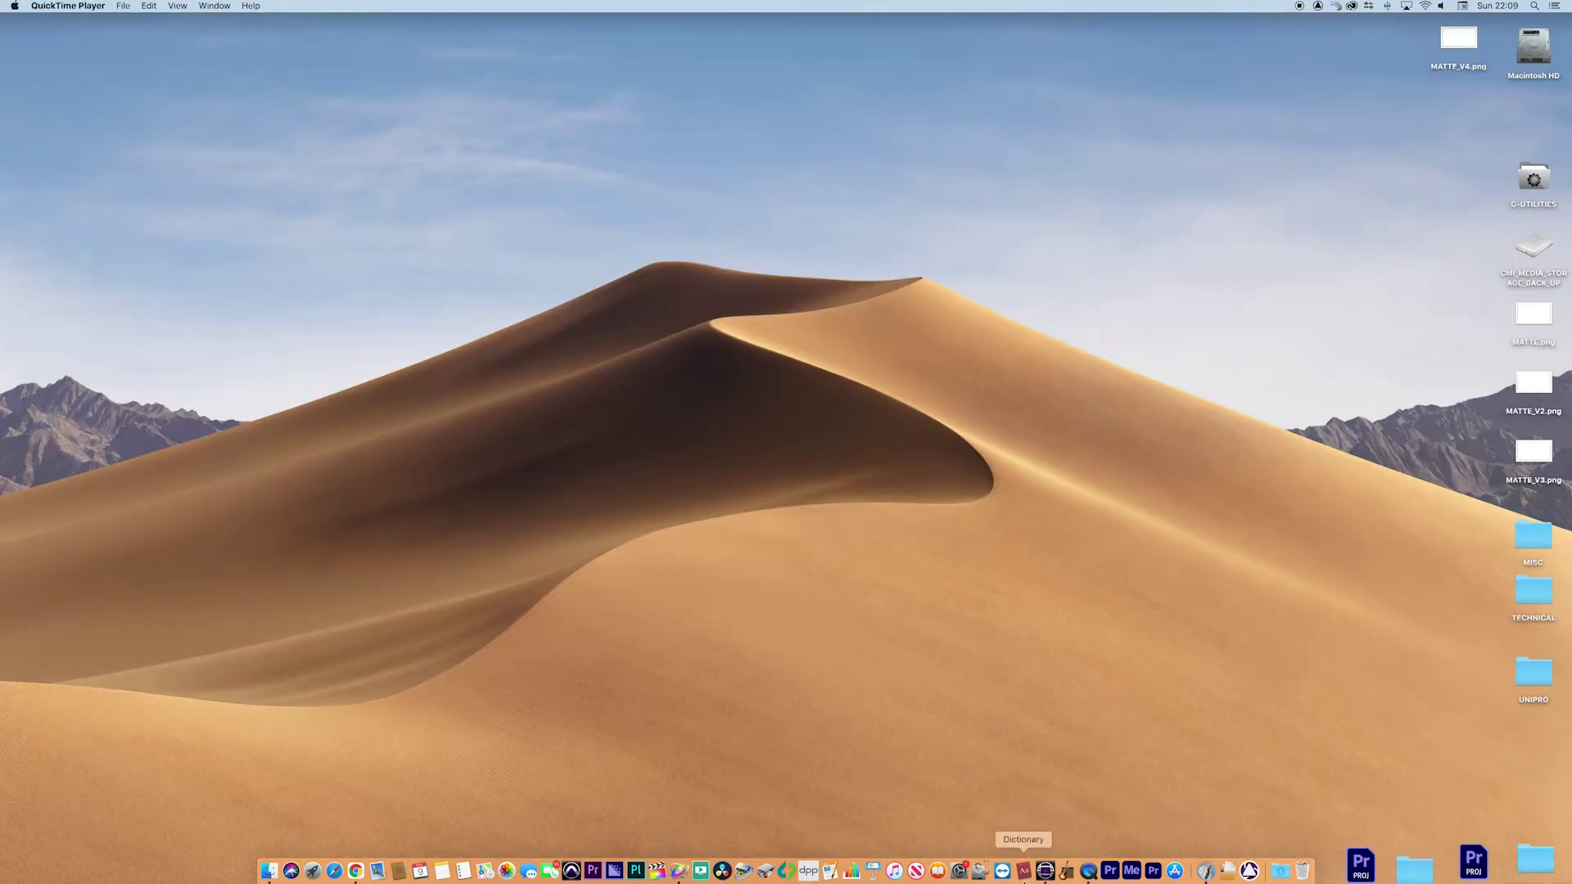
click(1045, 870)
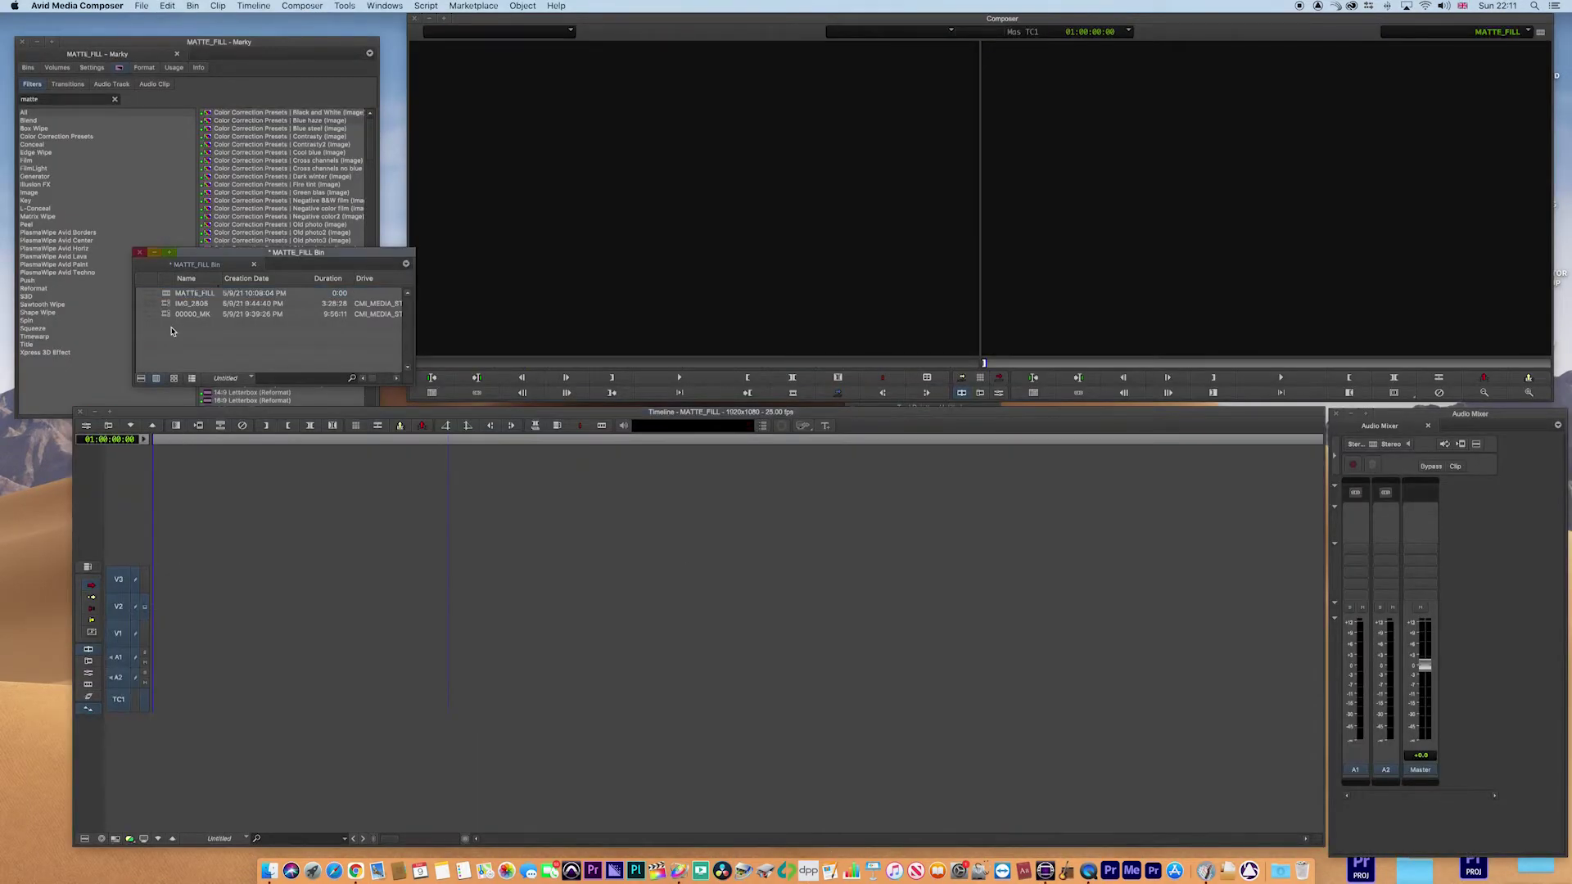
right_click(180, 337)
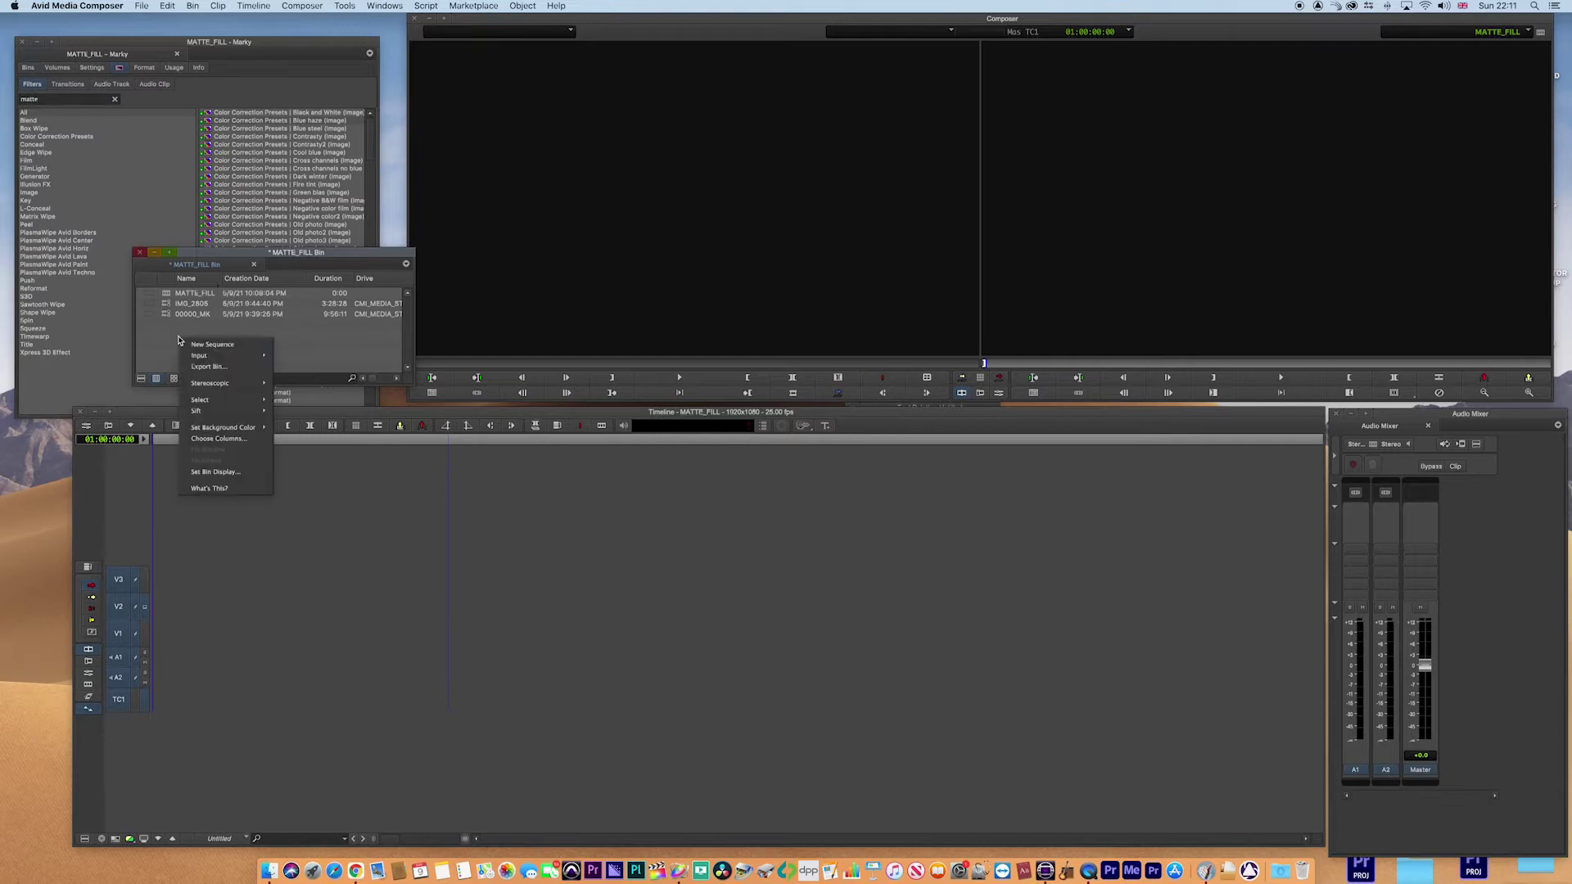
Link MATTE_V5.png from the Desktop into the MATTE_FILL bin with alpha set to Ignore
mouse_move(206, 358)
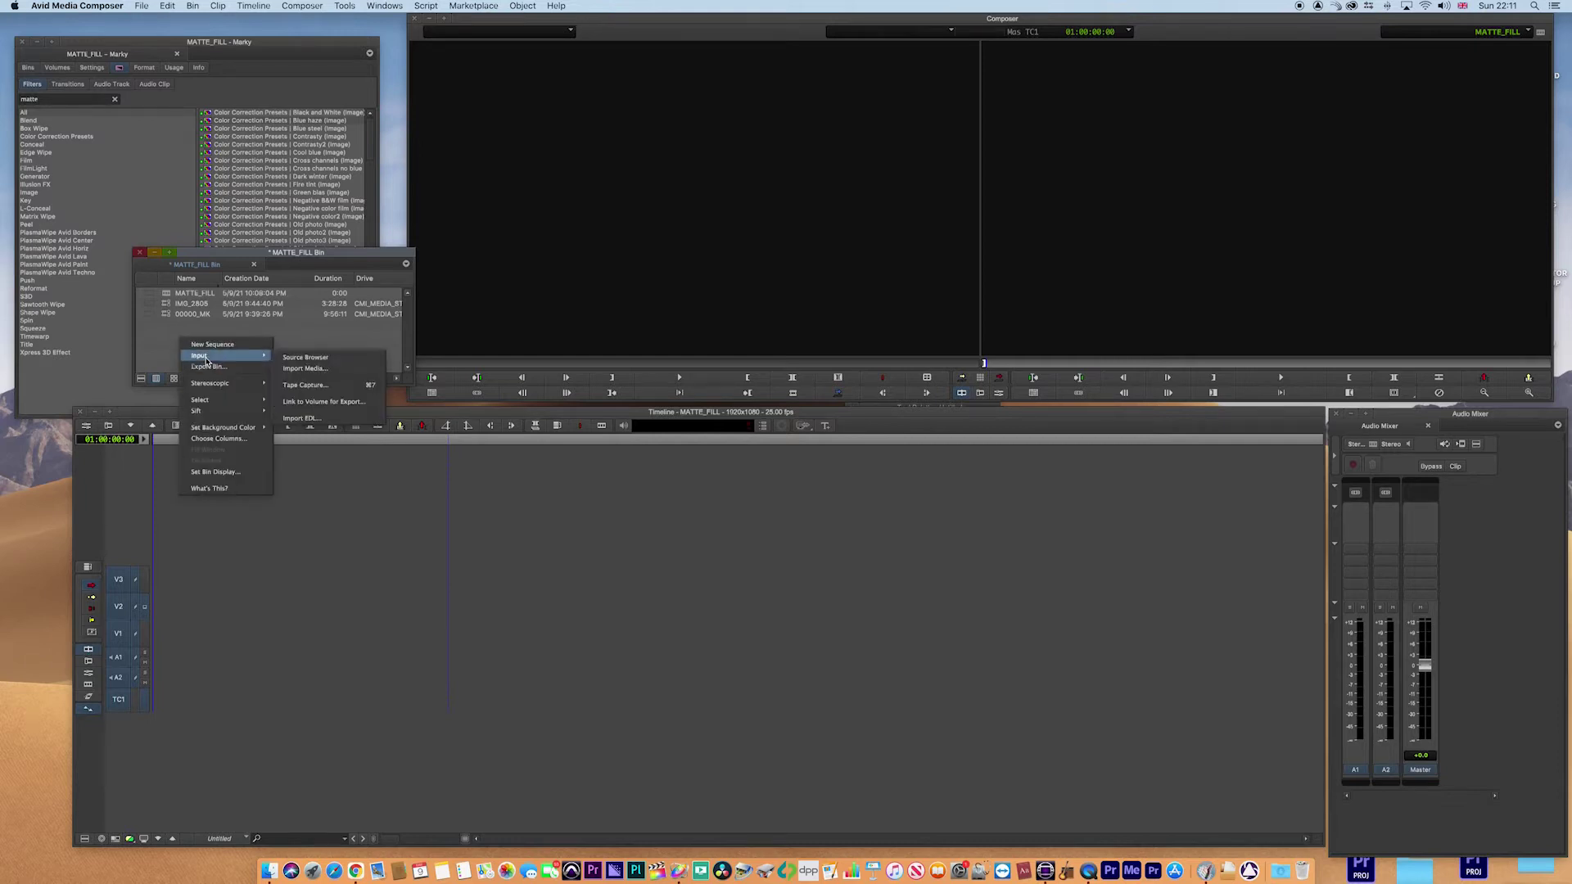
click(291, 359)
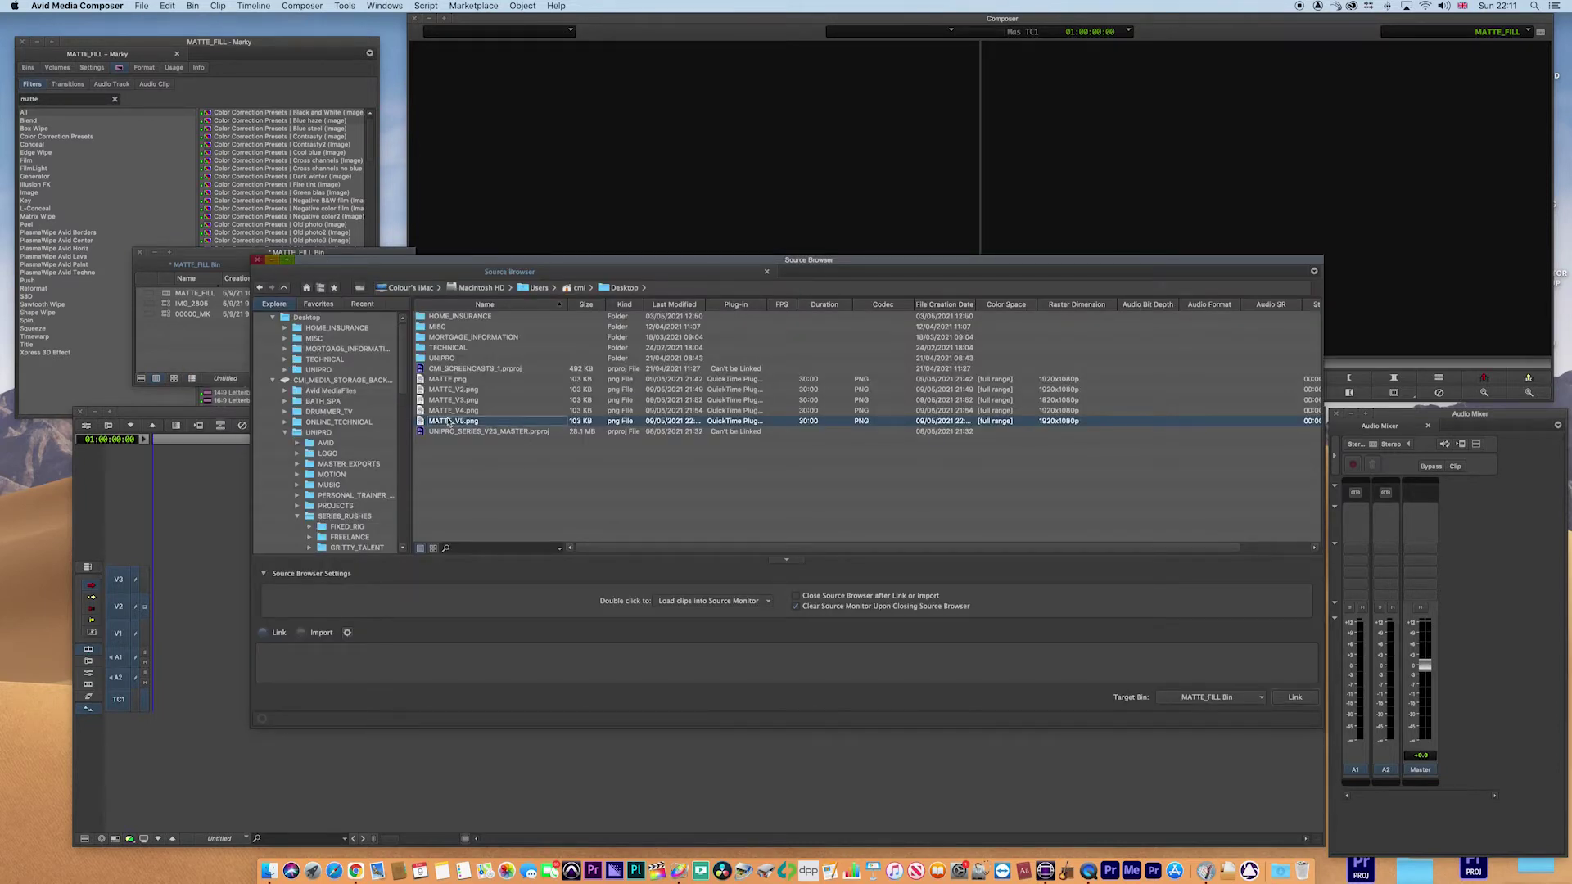
click(348, 635)
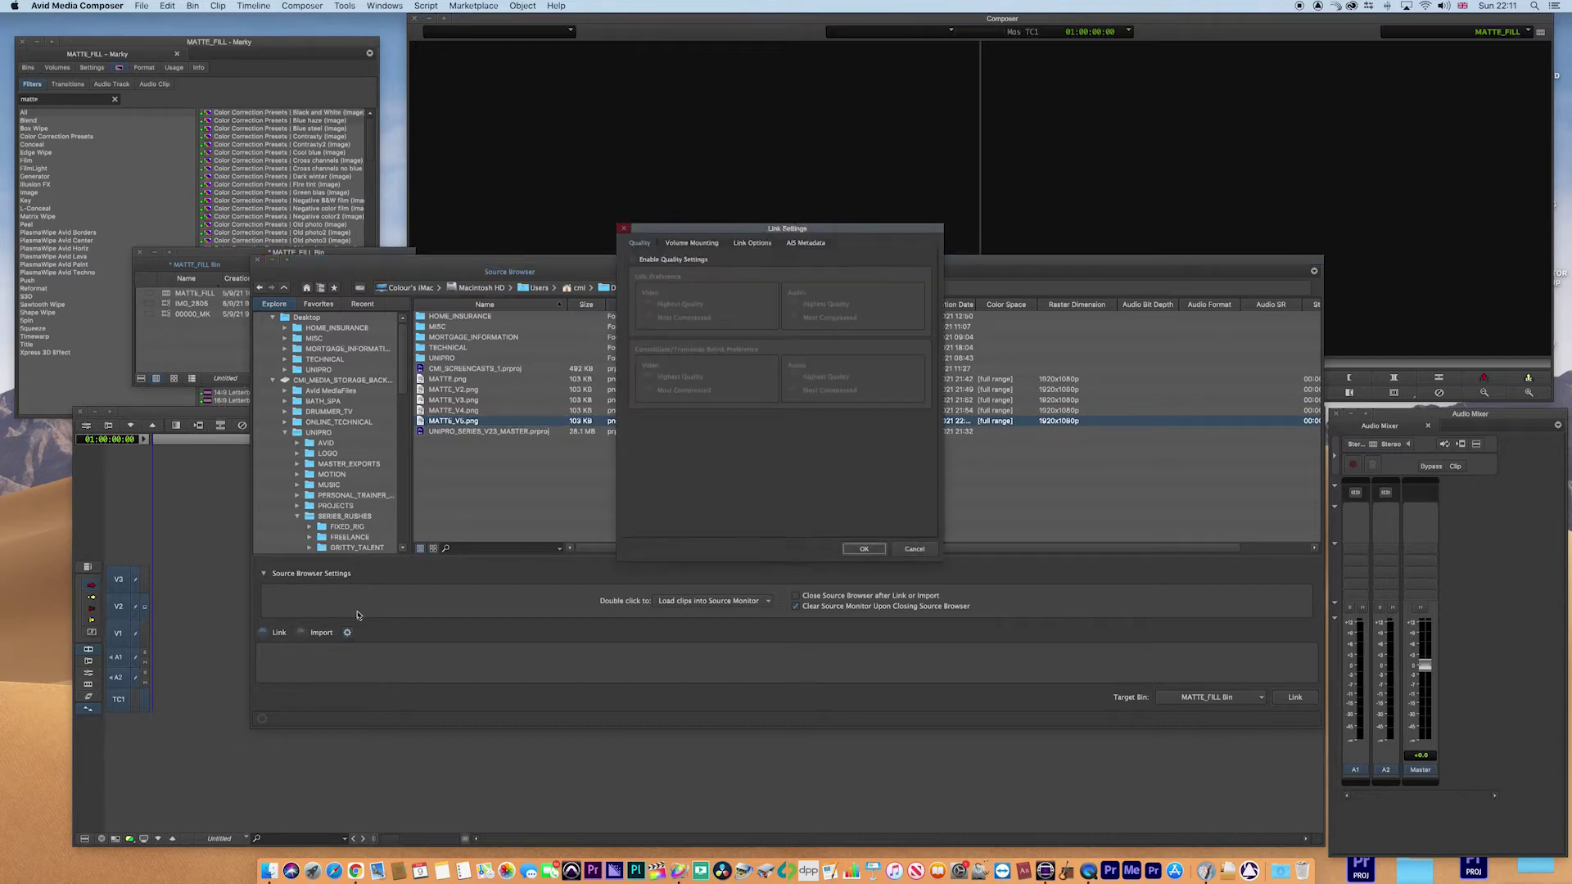
click(681, 242)
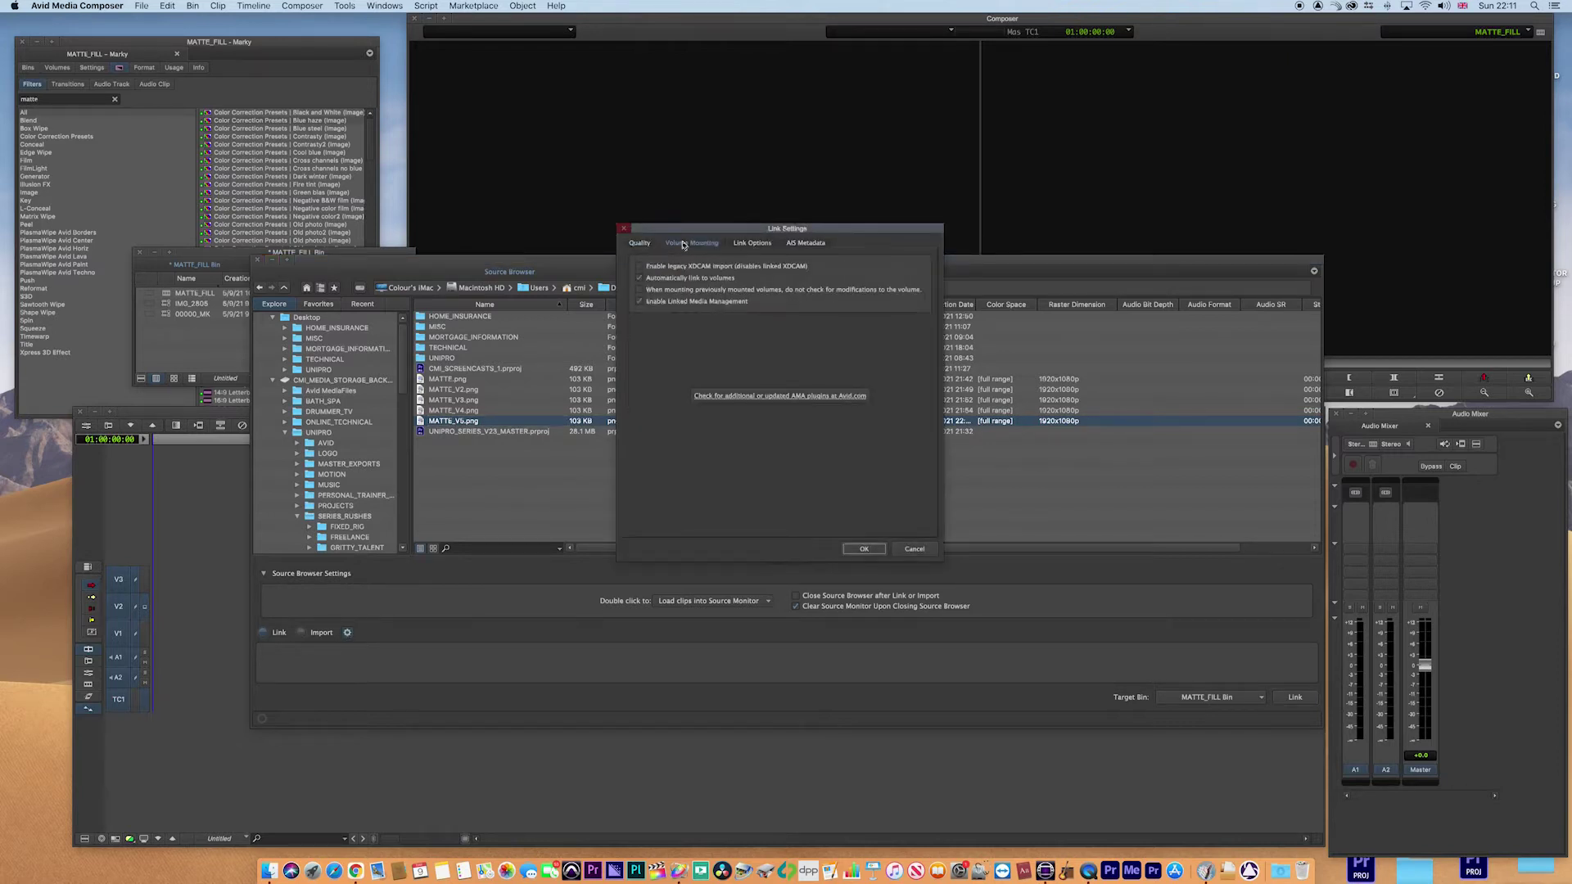
click(747, 243)
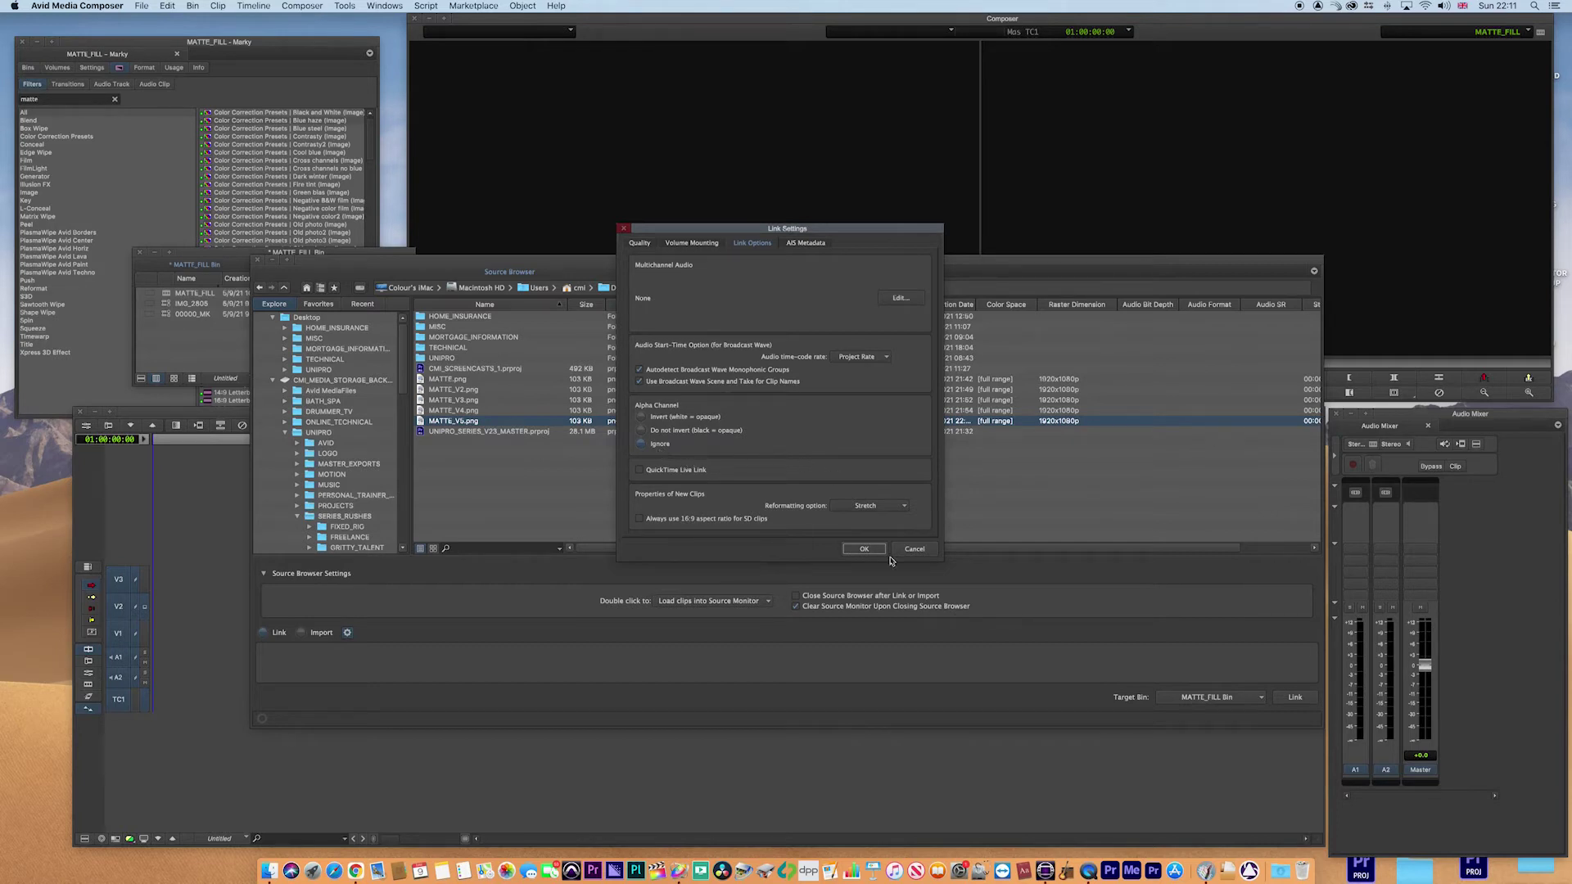
click(865, 549)
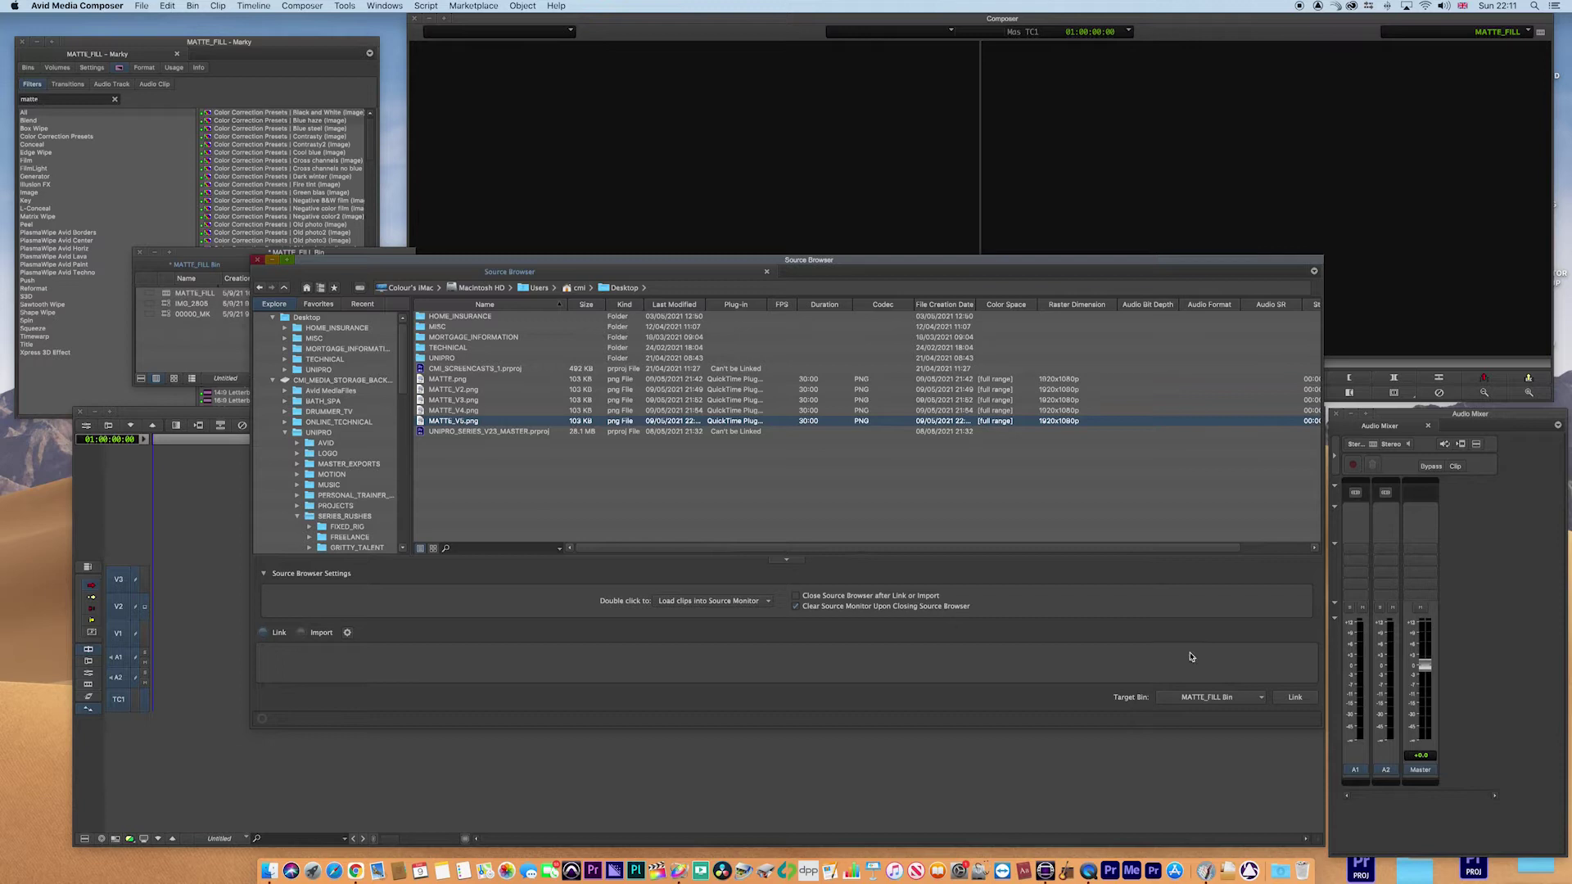
click(1294, 697)
click(258, 261)
Give the MATTE_FILL sequence a red colour label in the bin
click(148, 304)
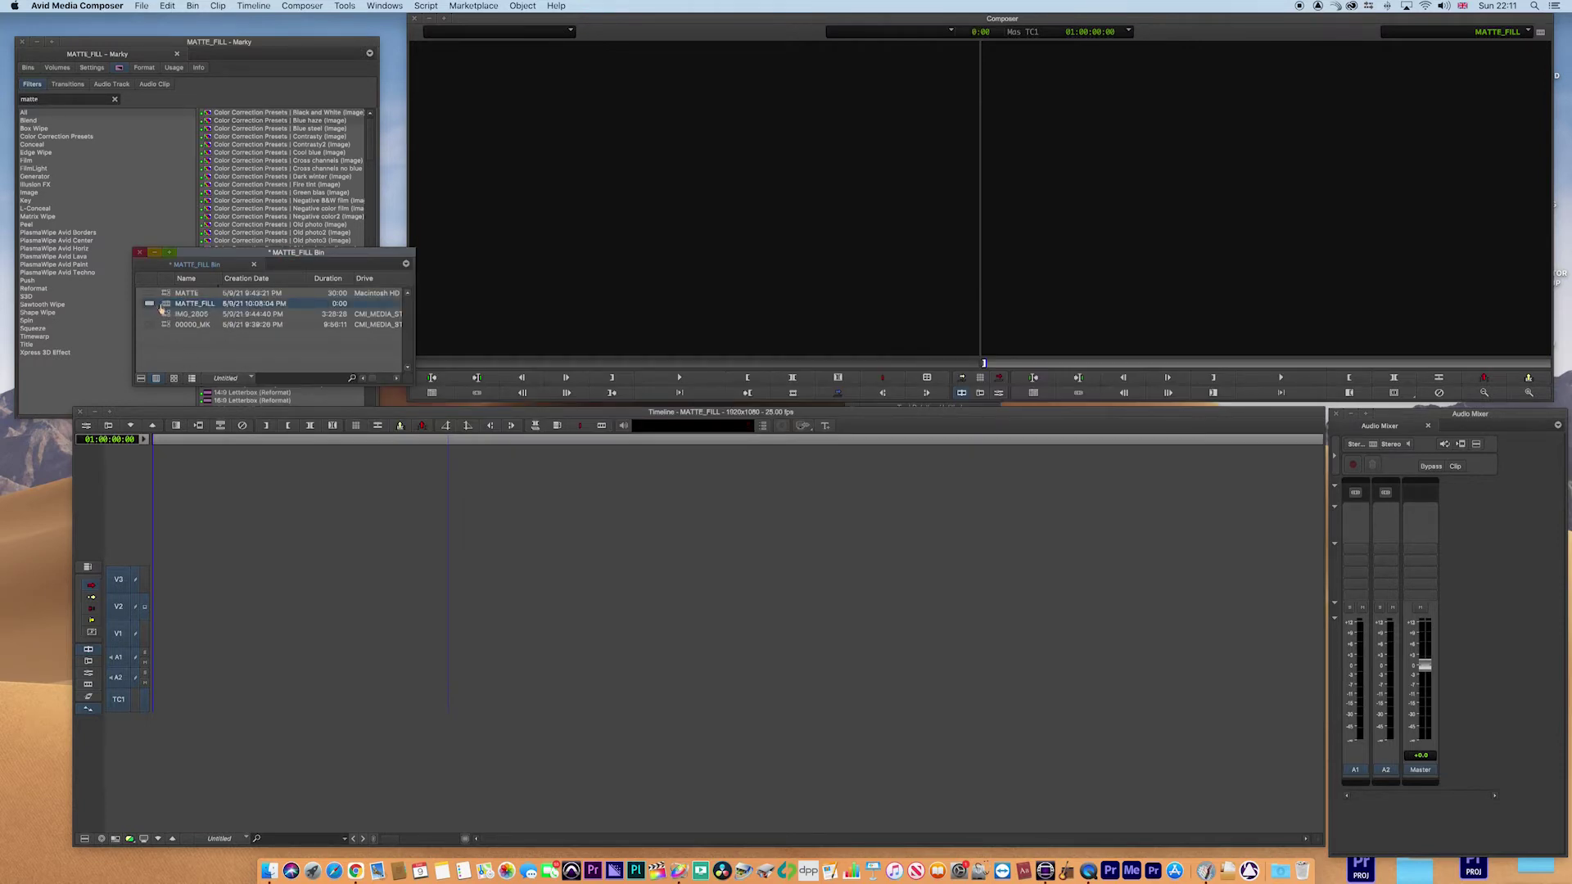
click(149, 304)
click(152, 305)
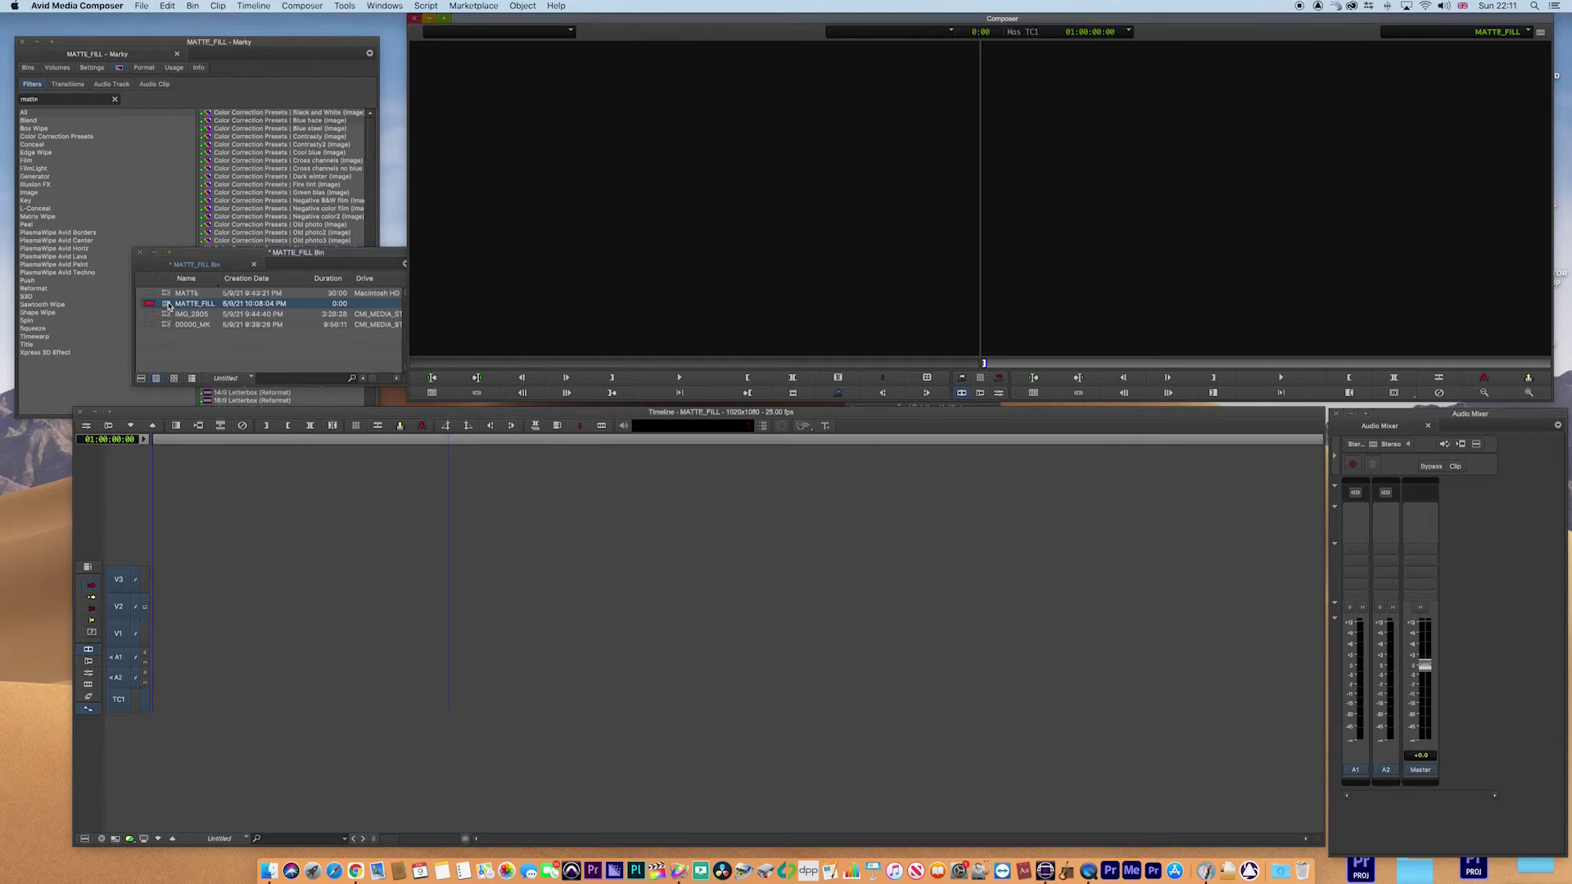
Load the 00000_MK interview clip and overwrite it onto V1 of MATTE_FILL
click(194, 622)
double_click(169, 325)
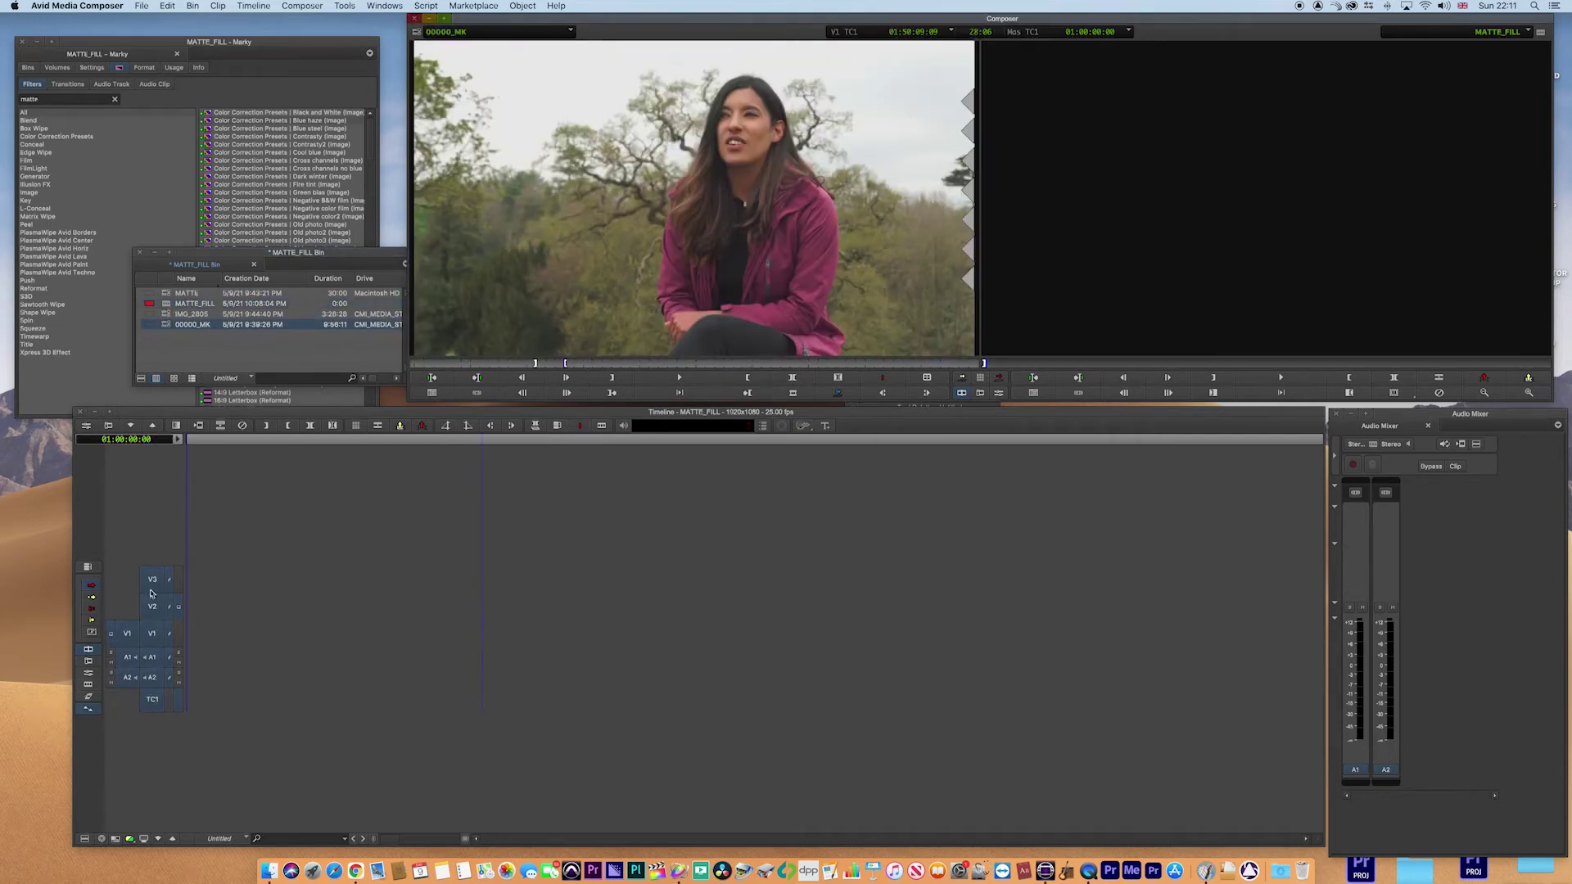
click(152, 594)
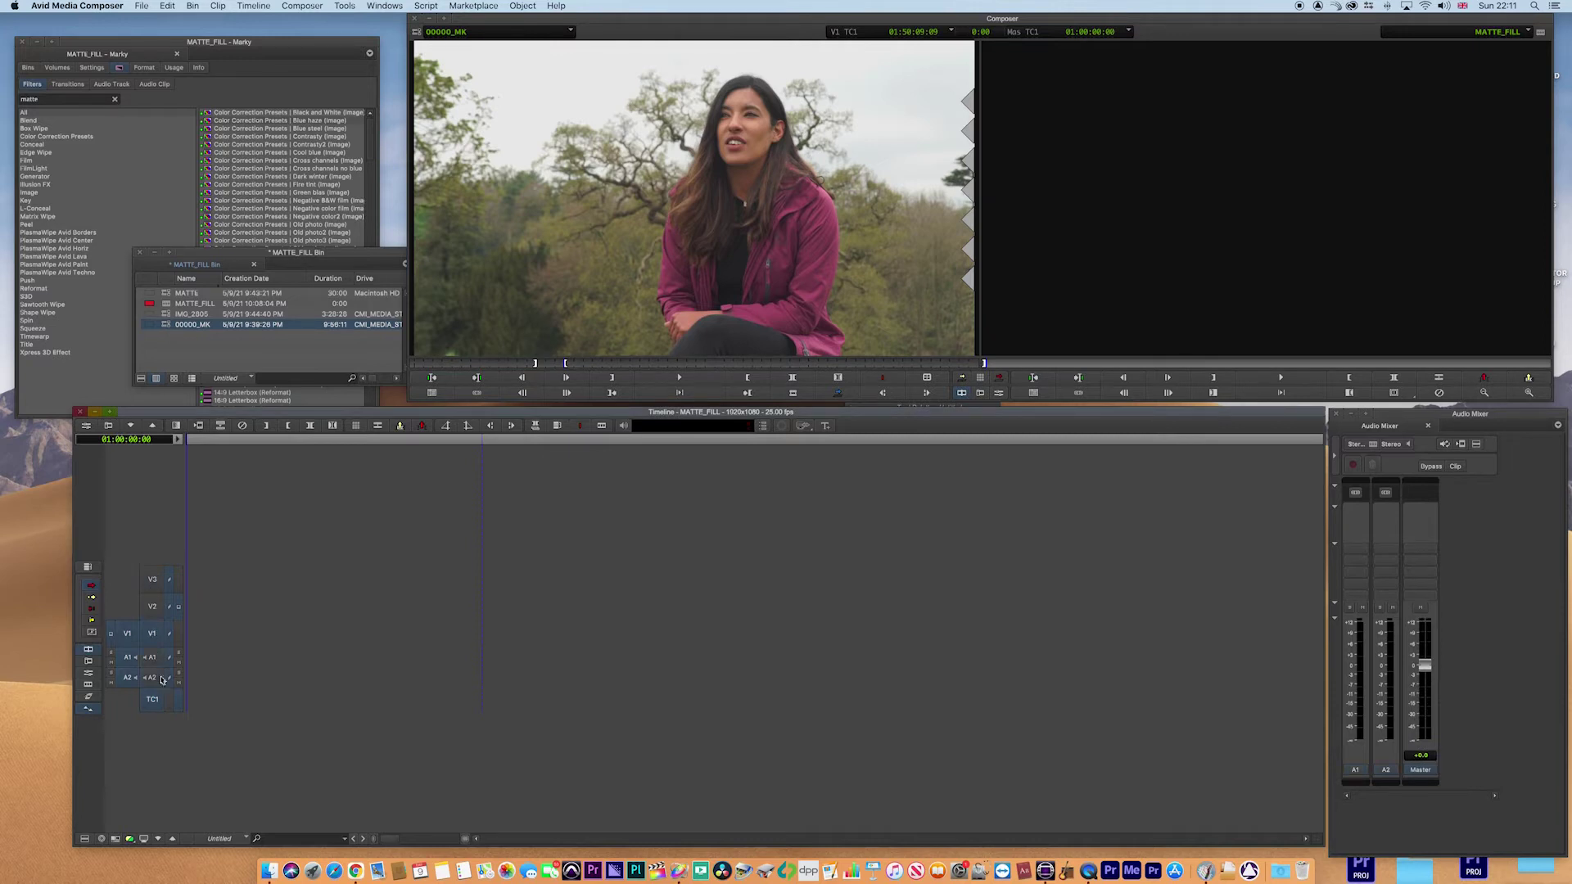
click(1000, 379)
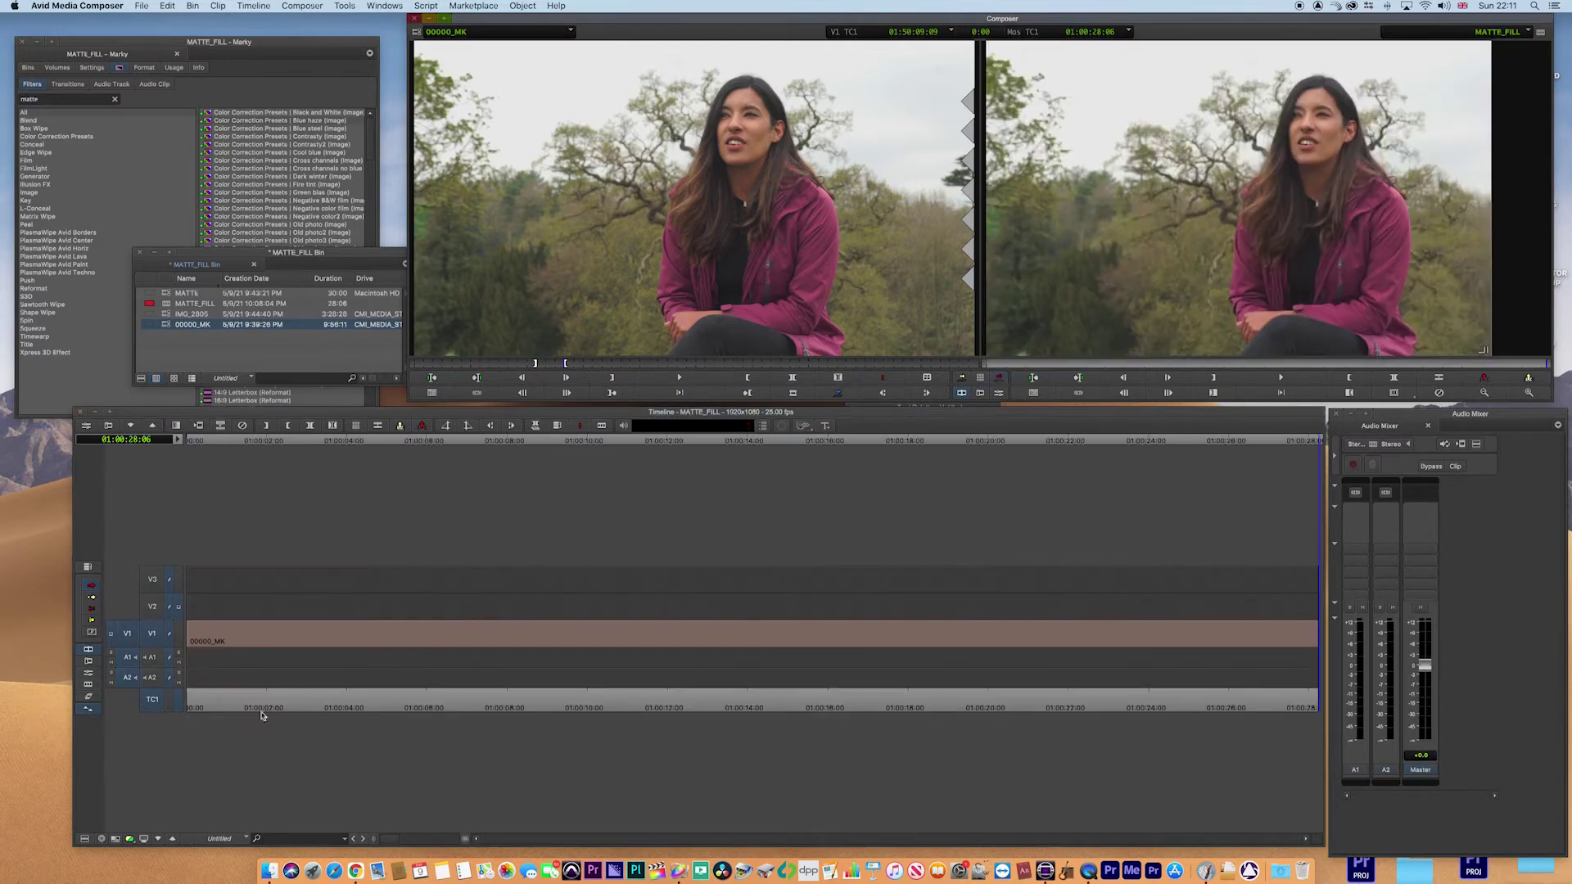
Return the playhead to the sequence start and patch source video to V2
click(262, 711)
drag(264, 707, 148, 706)
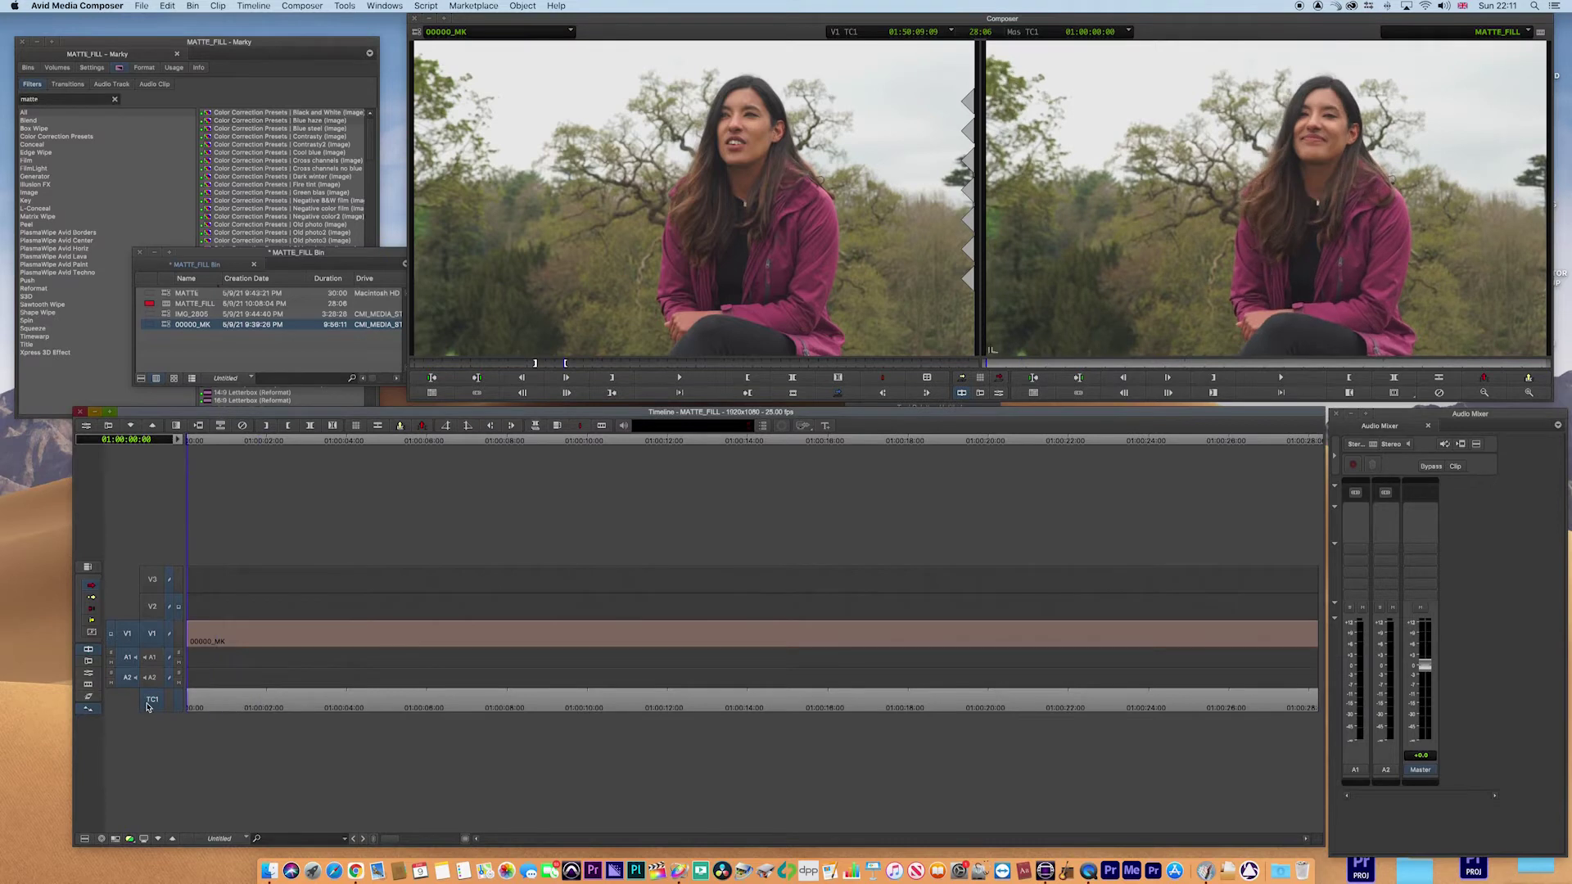
drag(128, 633, 140, 607)
Load IMG_2805 from about 00:00:49:17 and overwrite it onto V2 from the sequence start
double_click(167, 315)
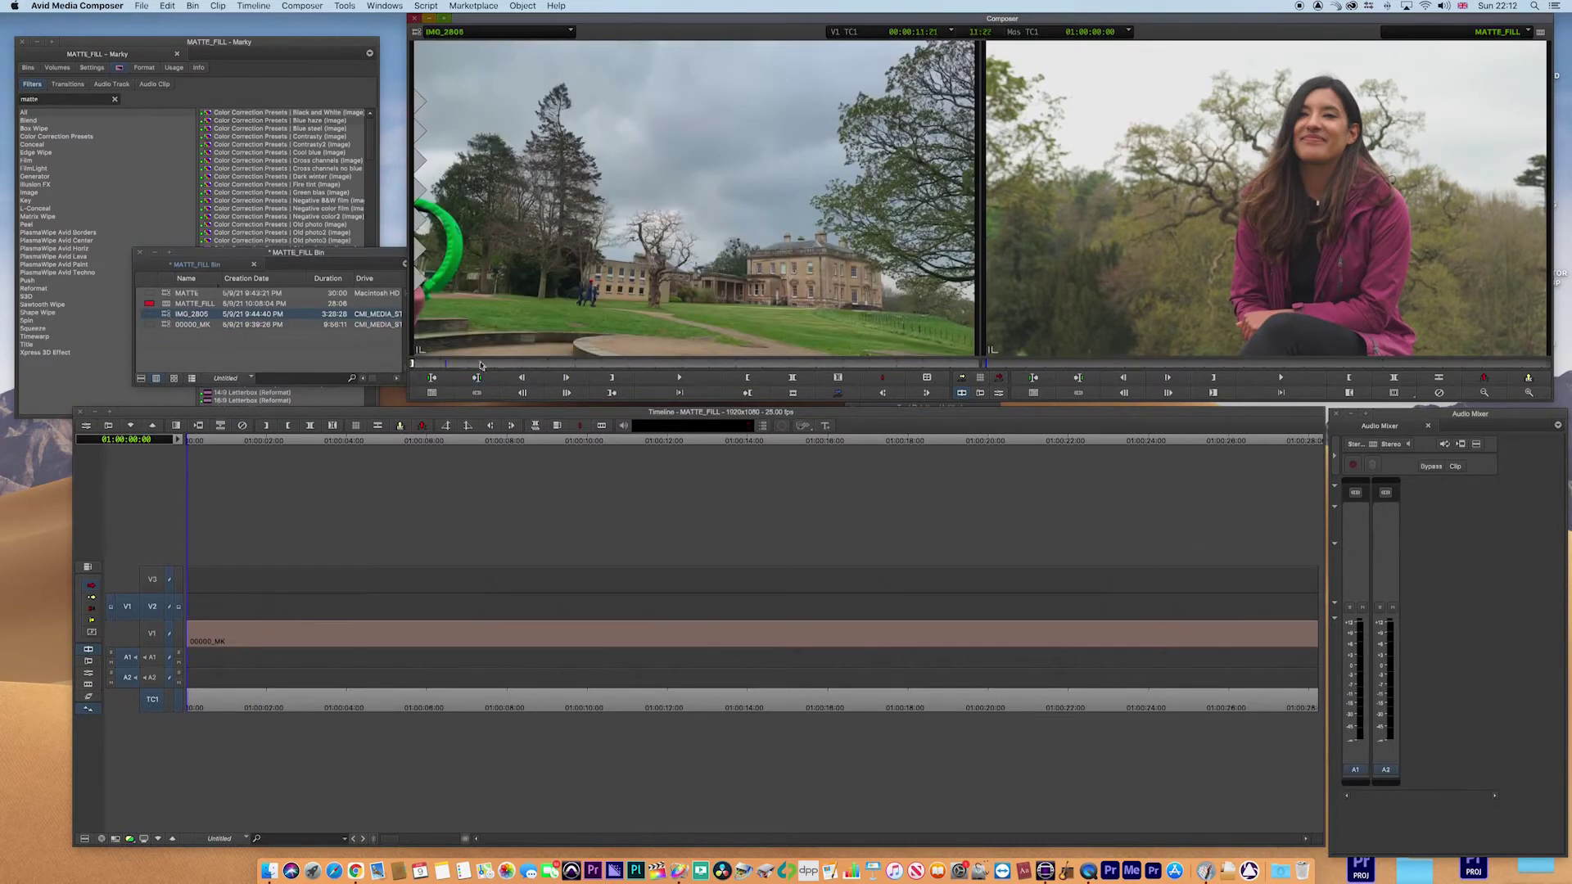
drag(482, 366, 545, 364)
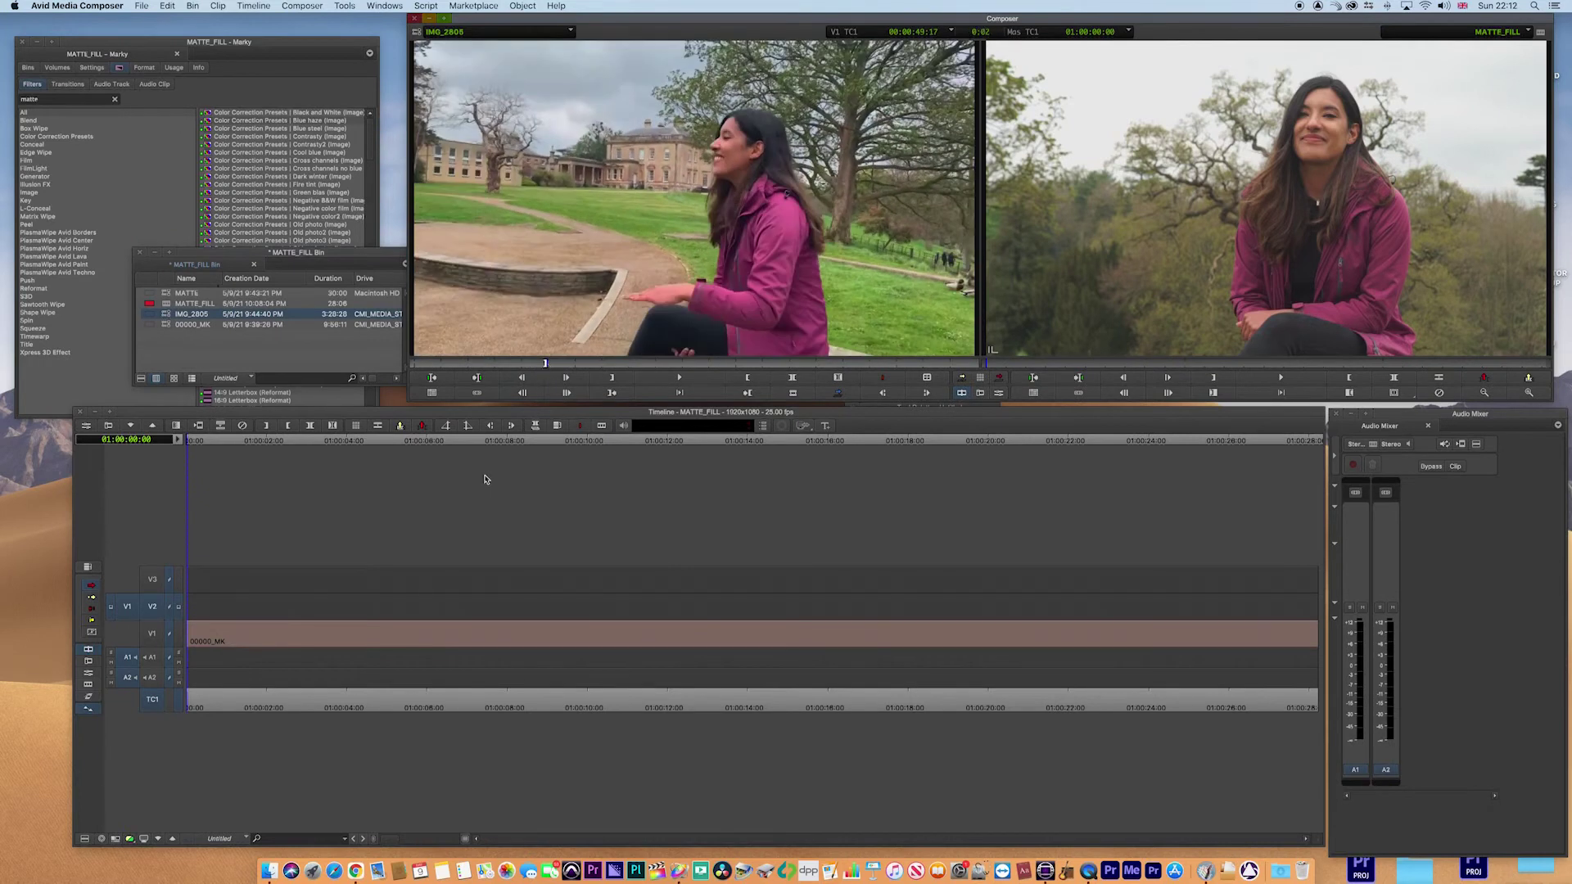
key(End)
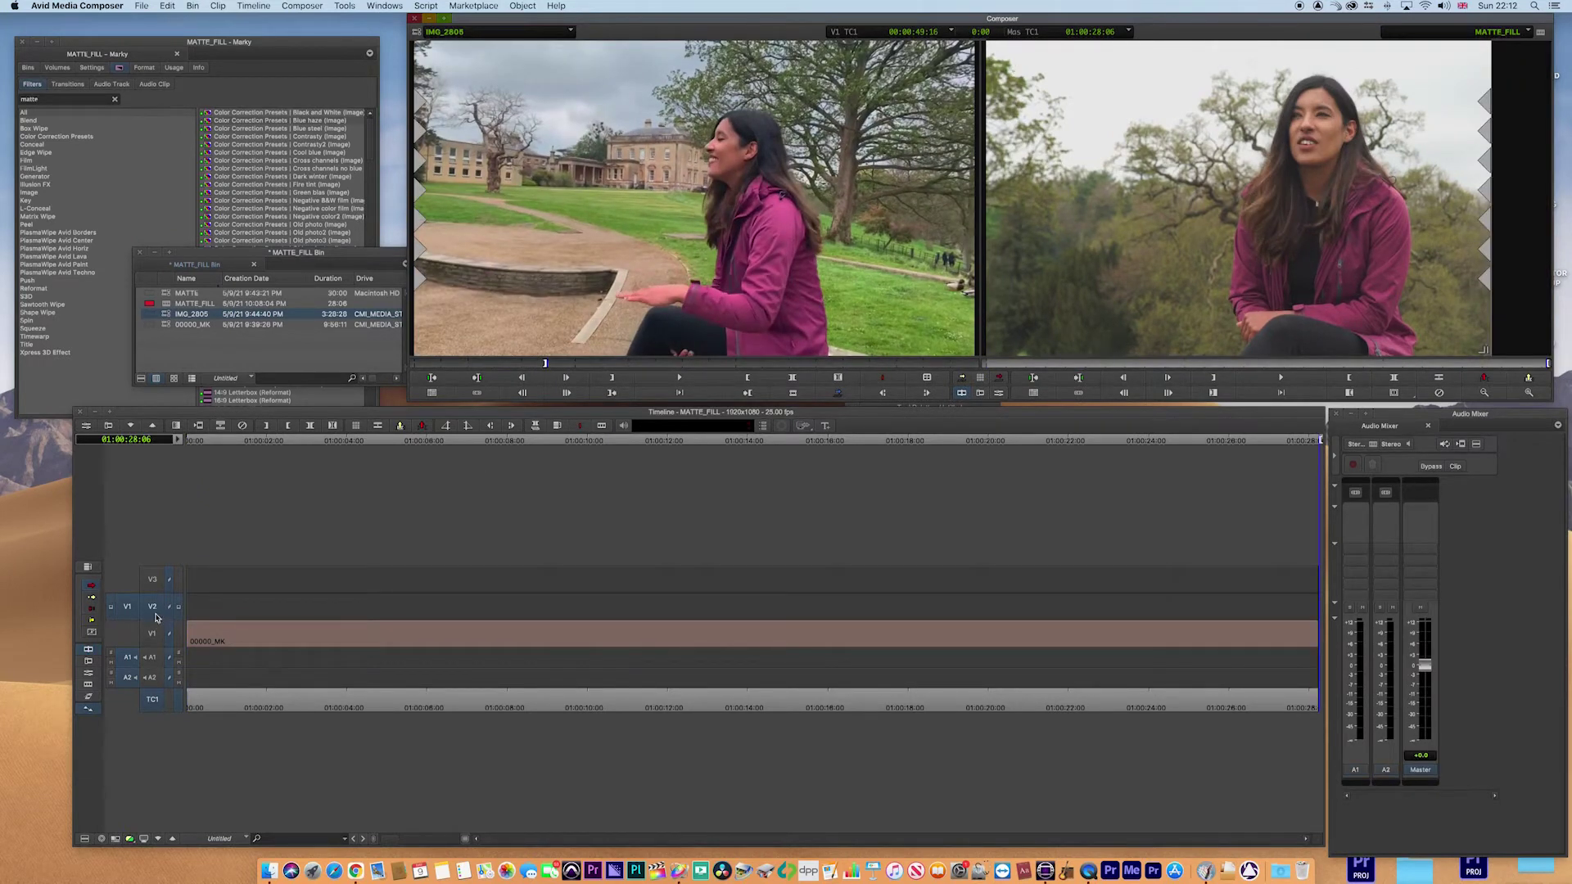
click(188, 707)
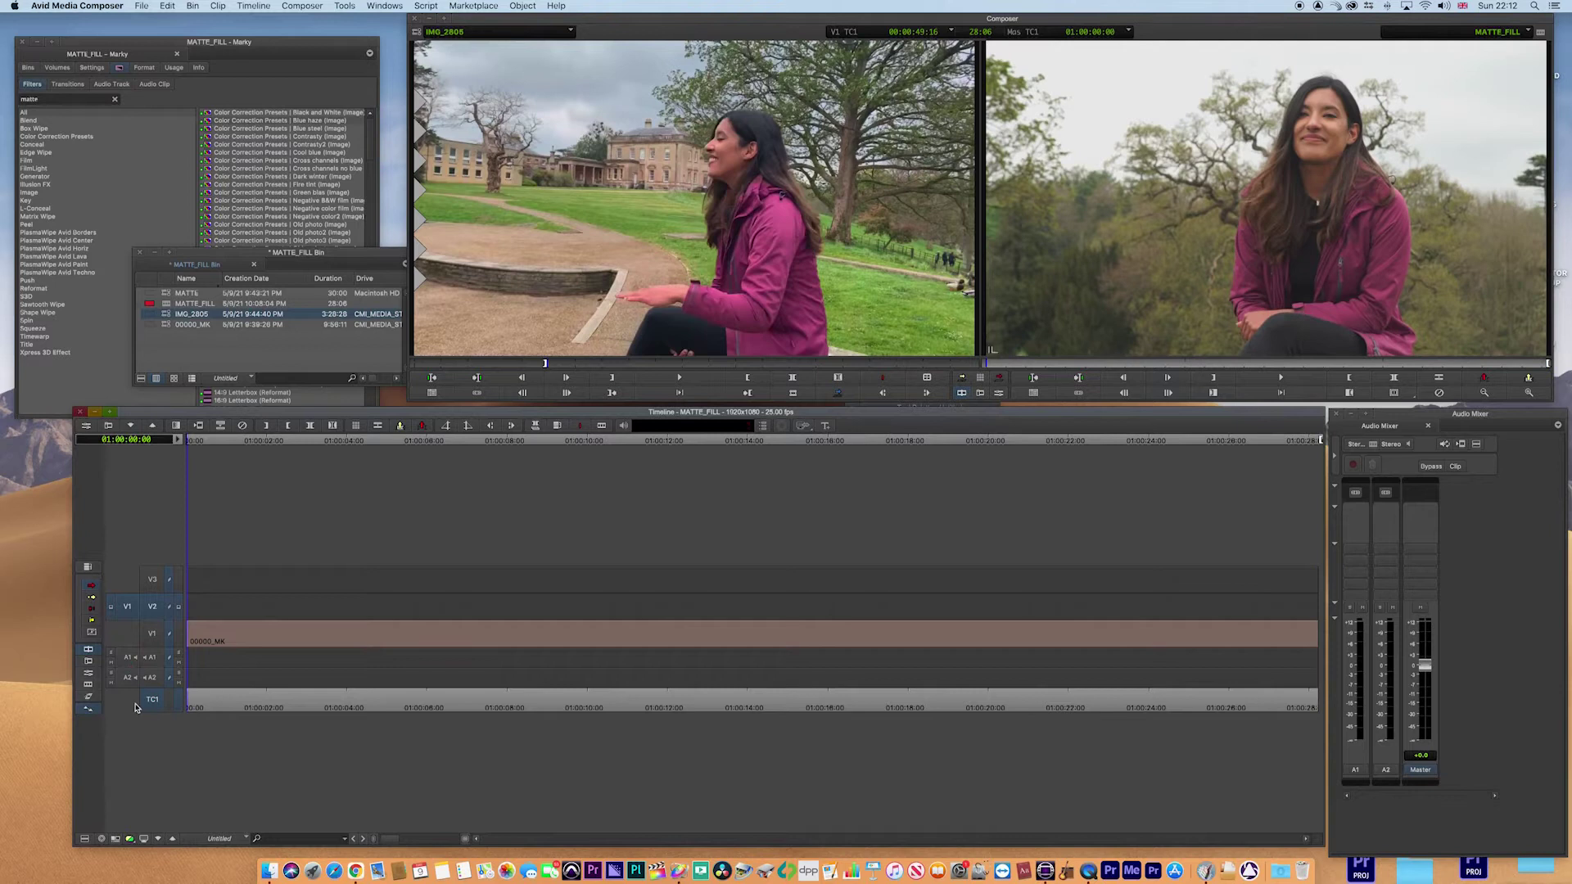
click(1000, 379)
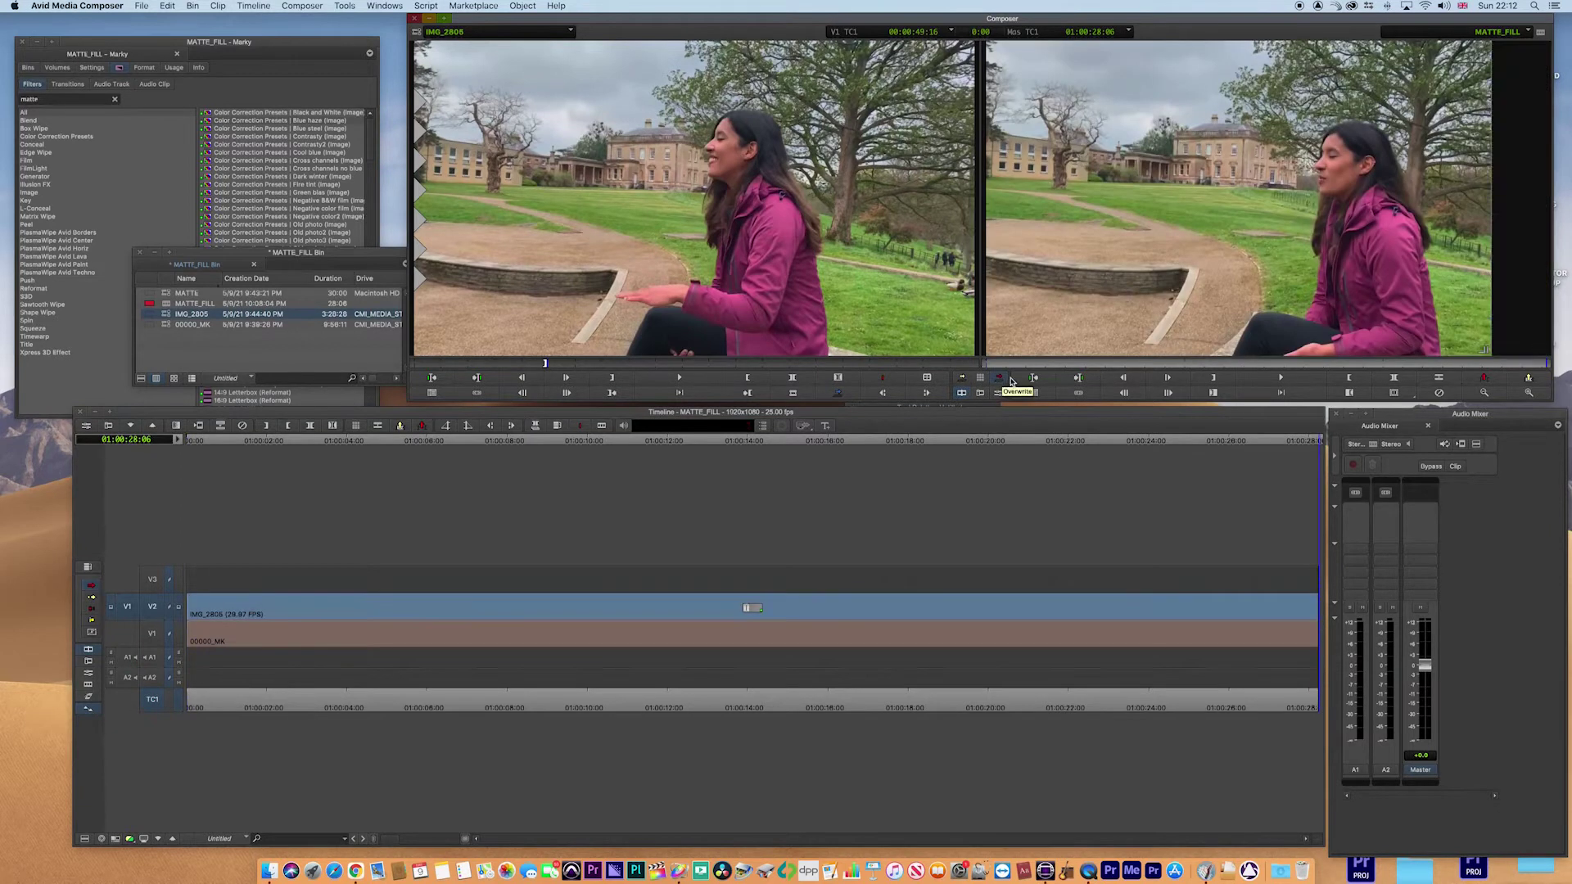
Patch source video to V3 and overwrite the MATTE image clip onto that track
drag(127, 606, 127, 580)
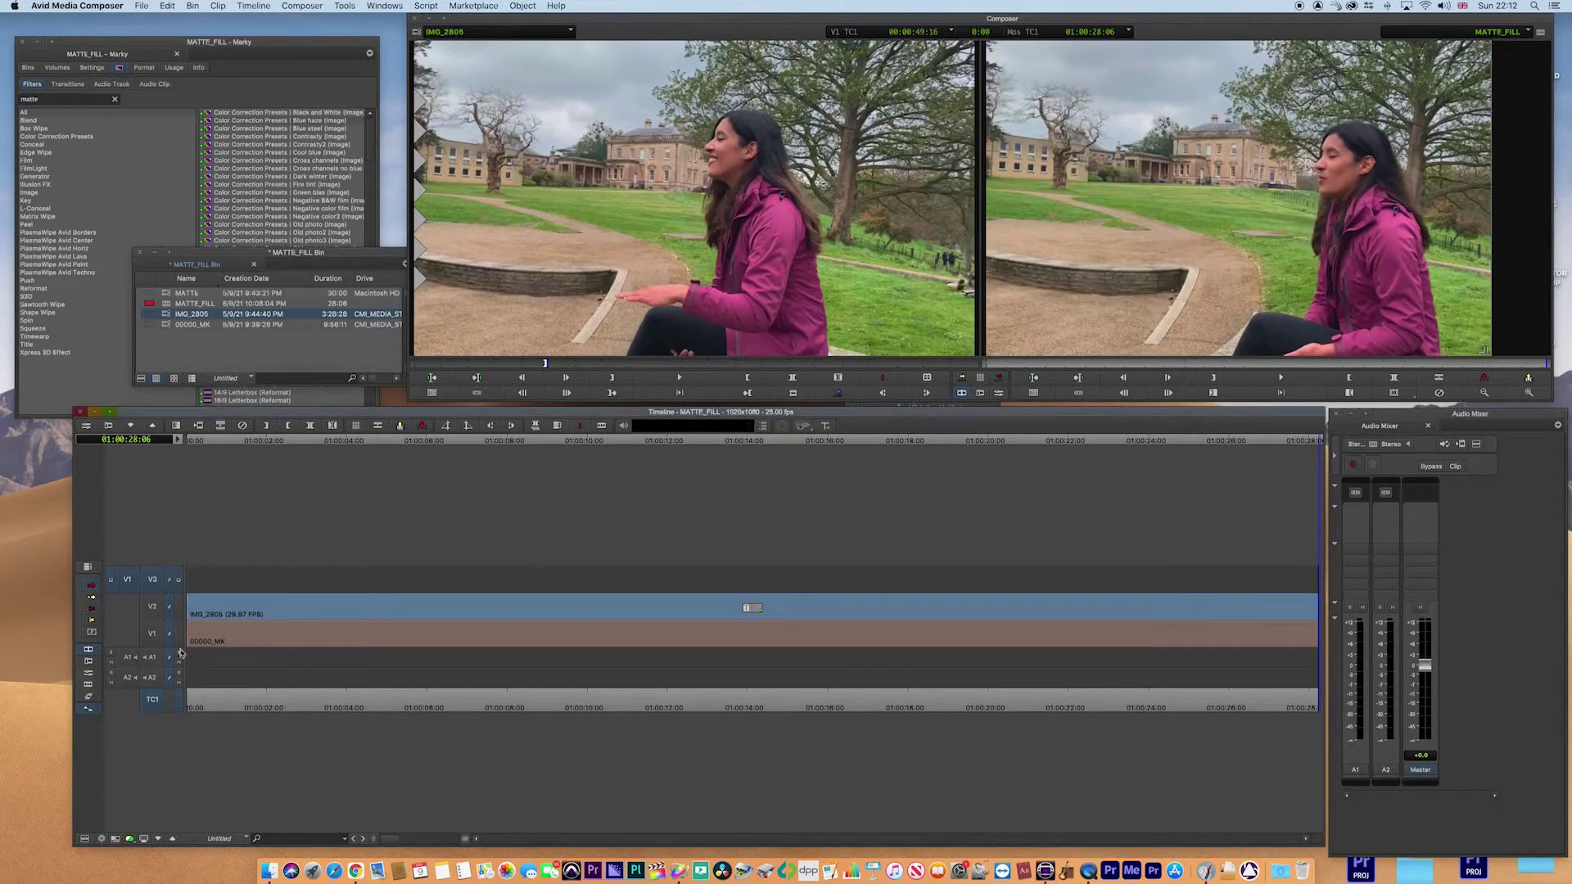
click(175, 709)
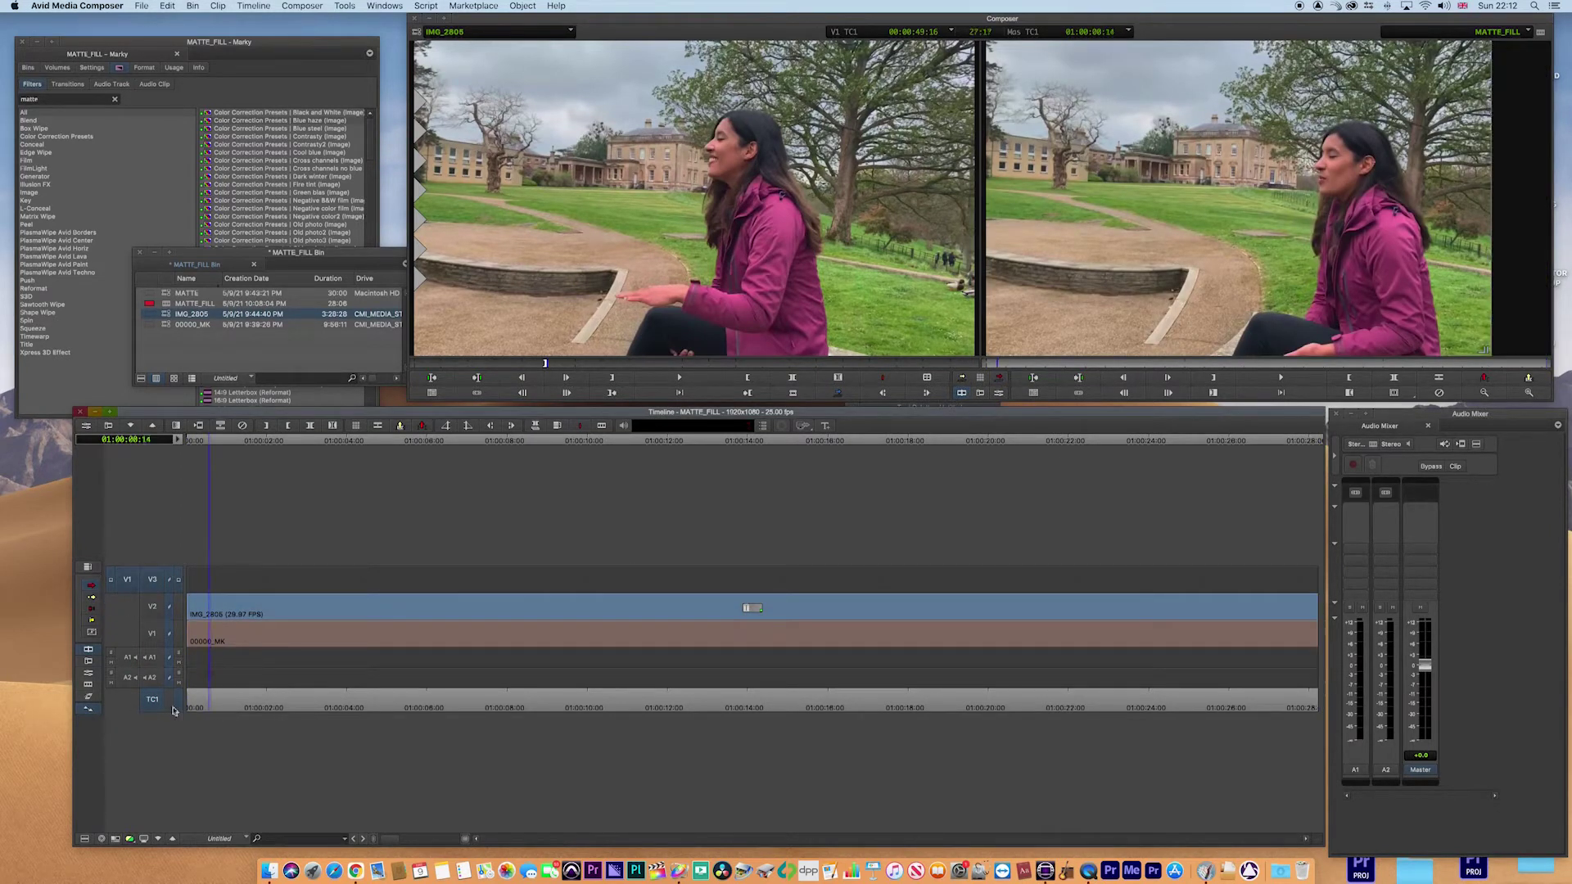
click(1317, 708)
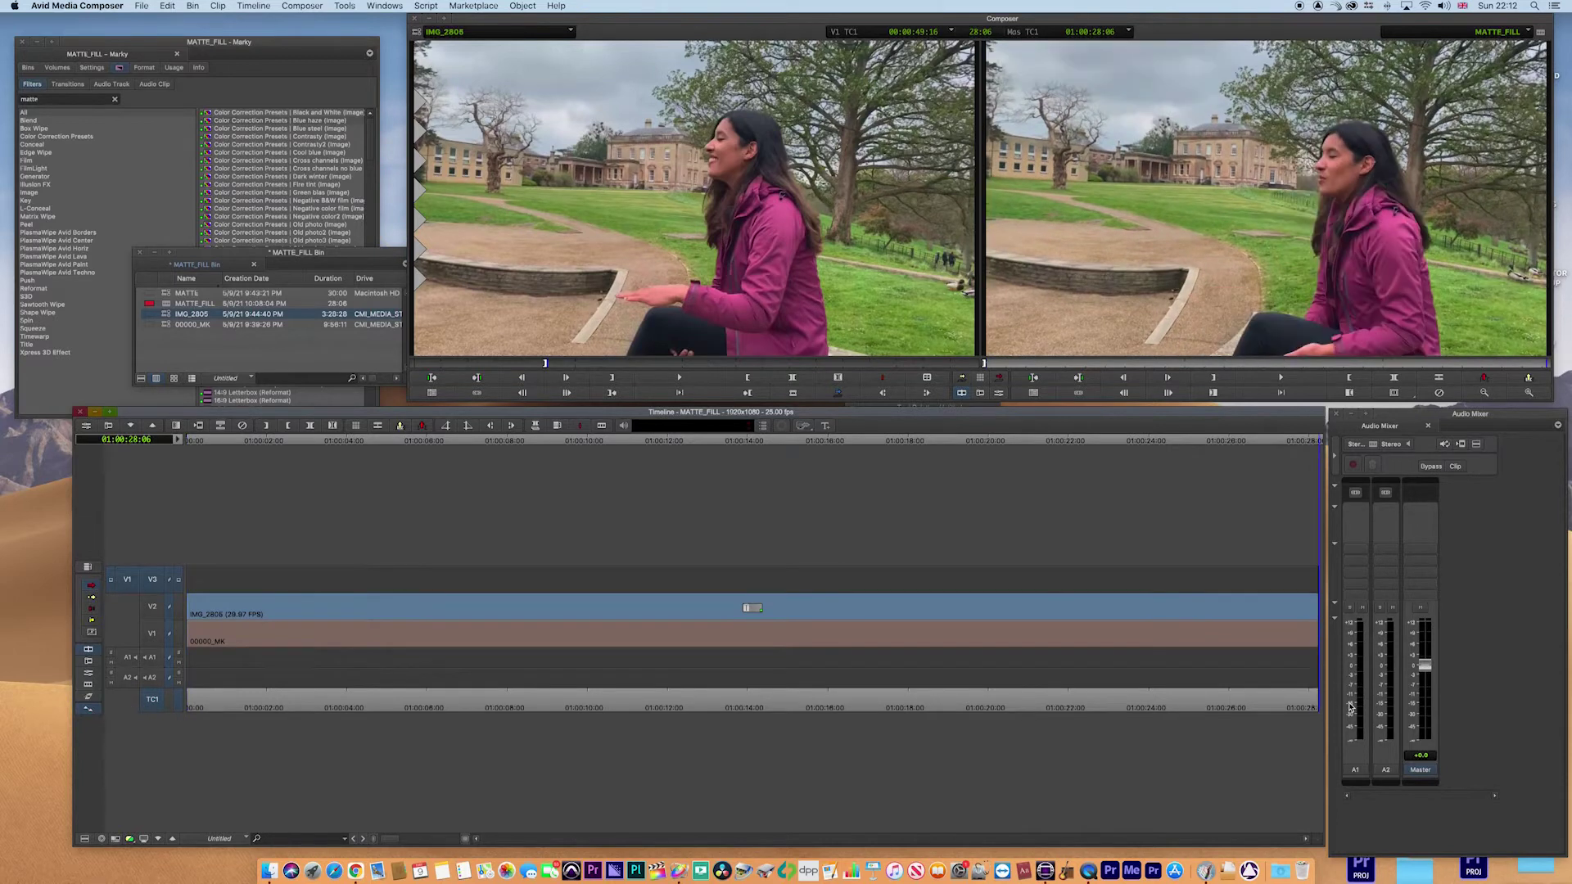
double_click(168, 294)
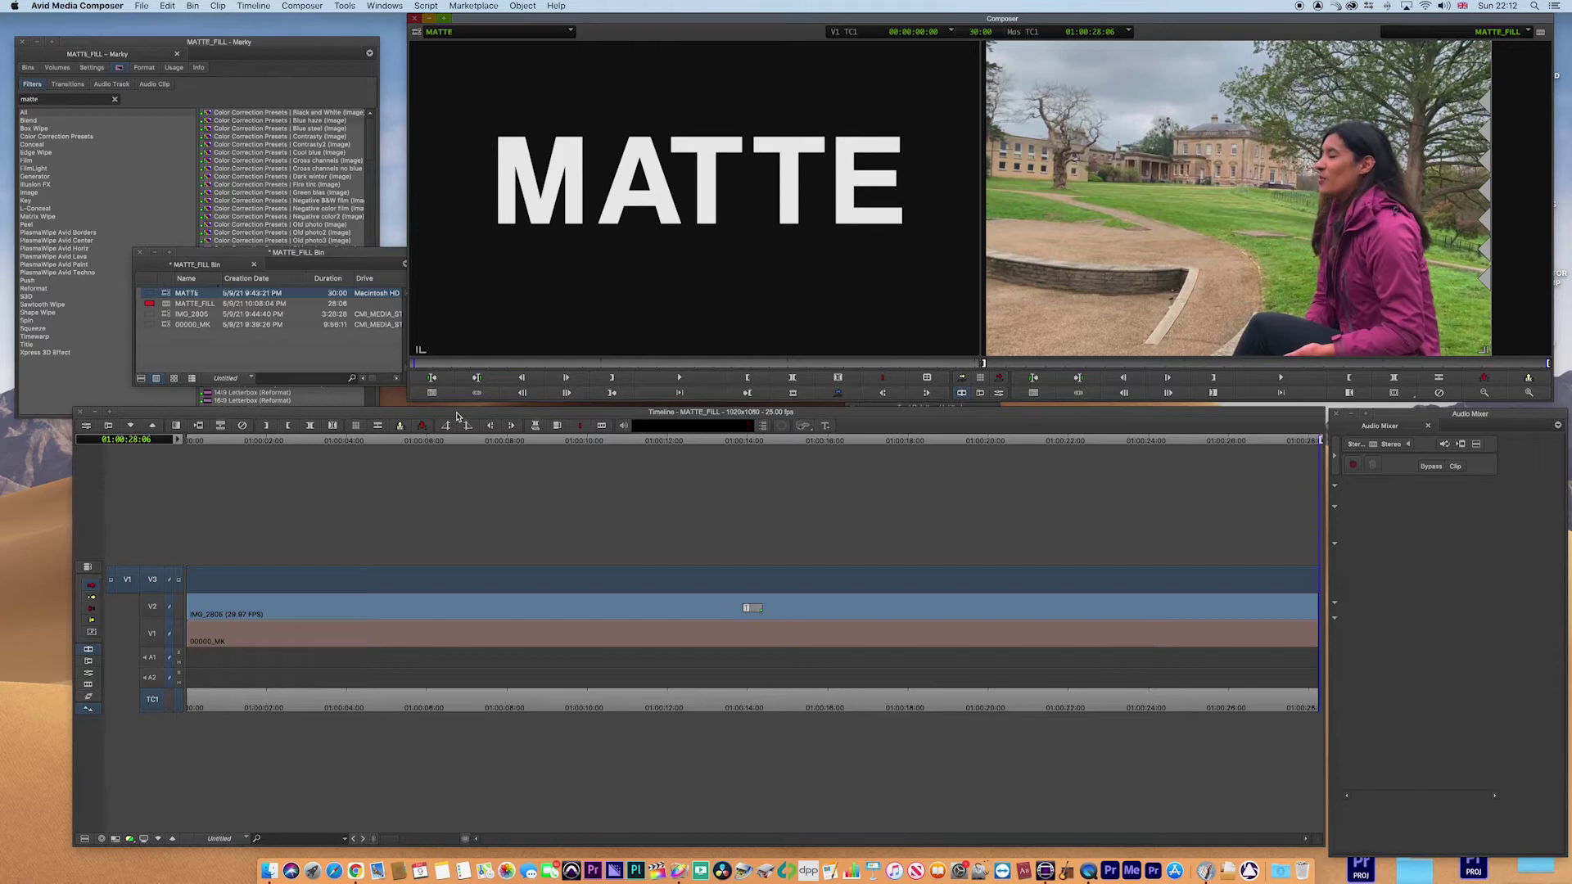
click(1002, 382)
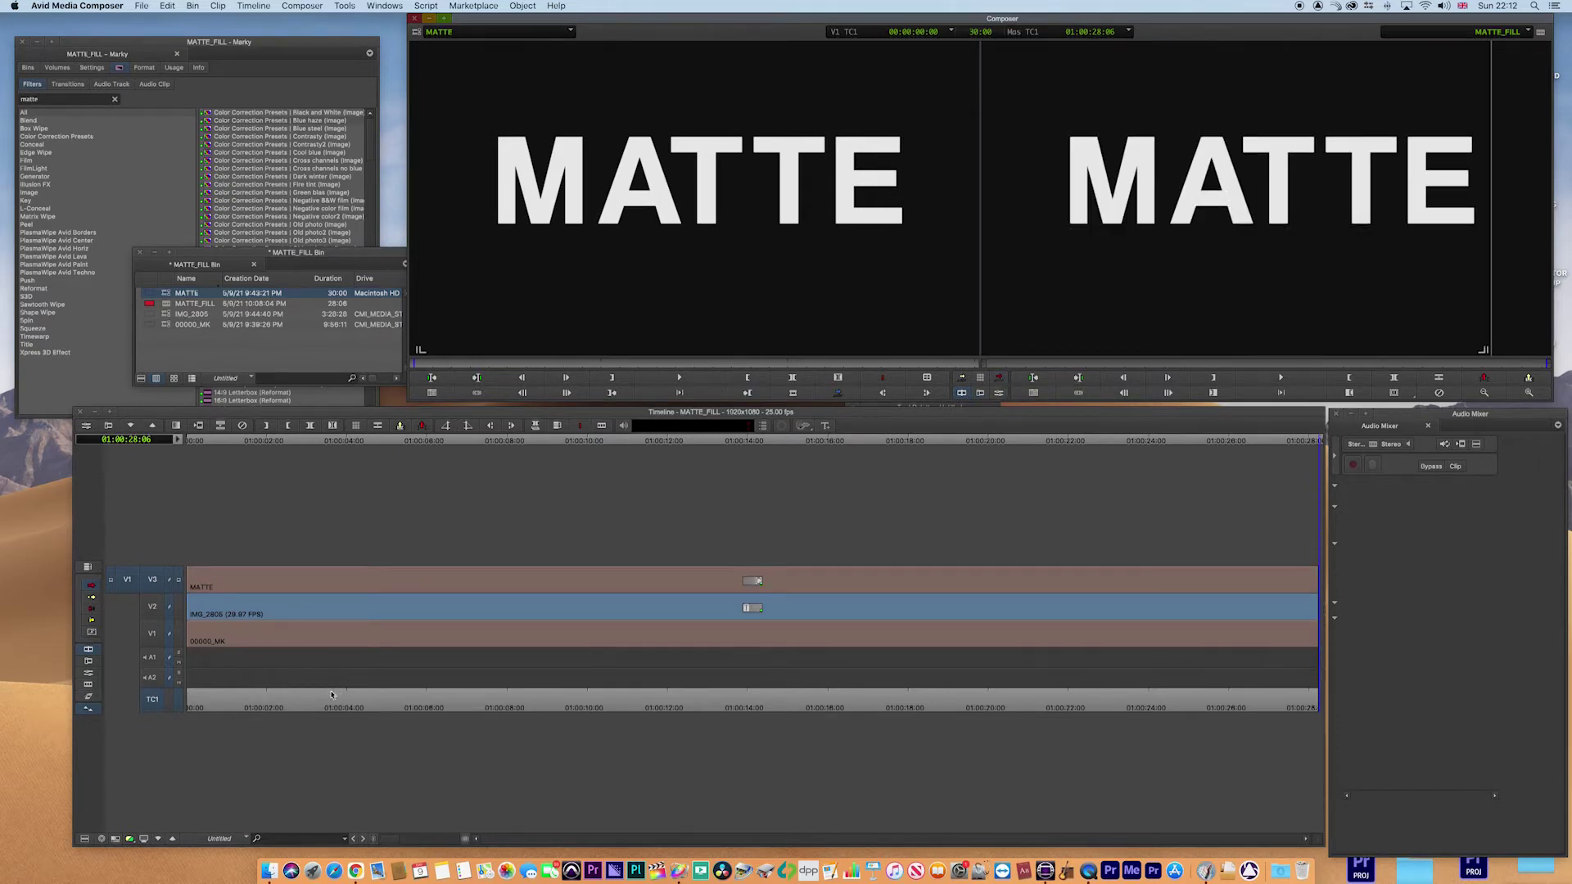
Toggle the V1, V2 and V3 track monitors about four seconds in to check each layer
click(357, 697)
click(178, 638)
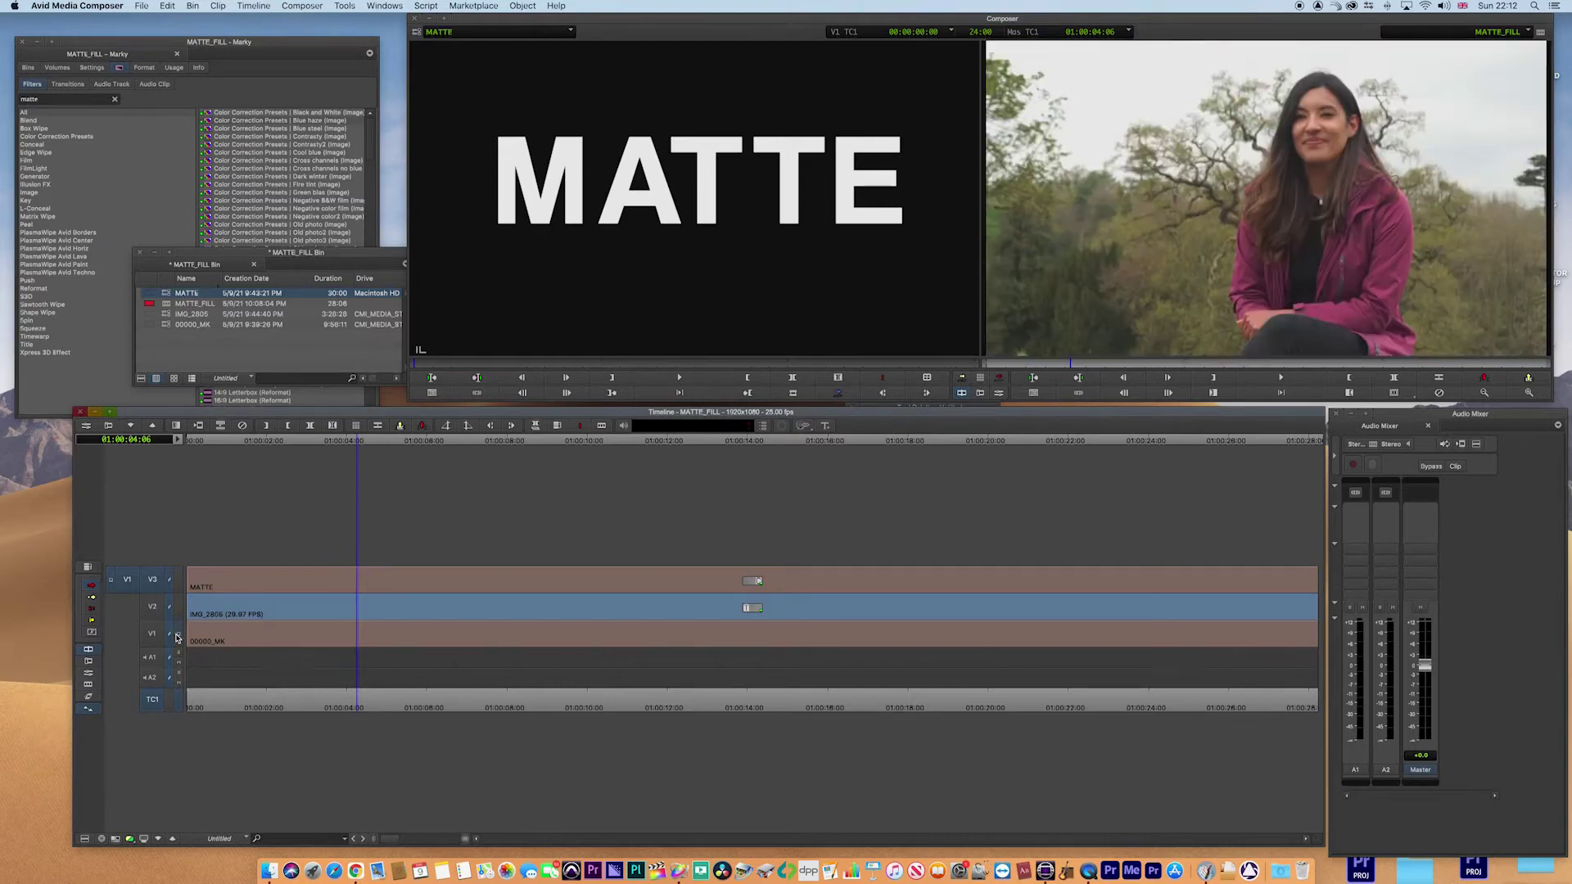
click(178, 610)
click(181, 585)
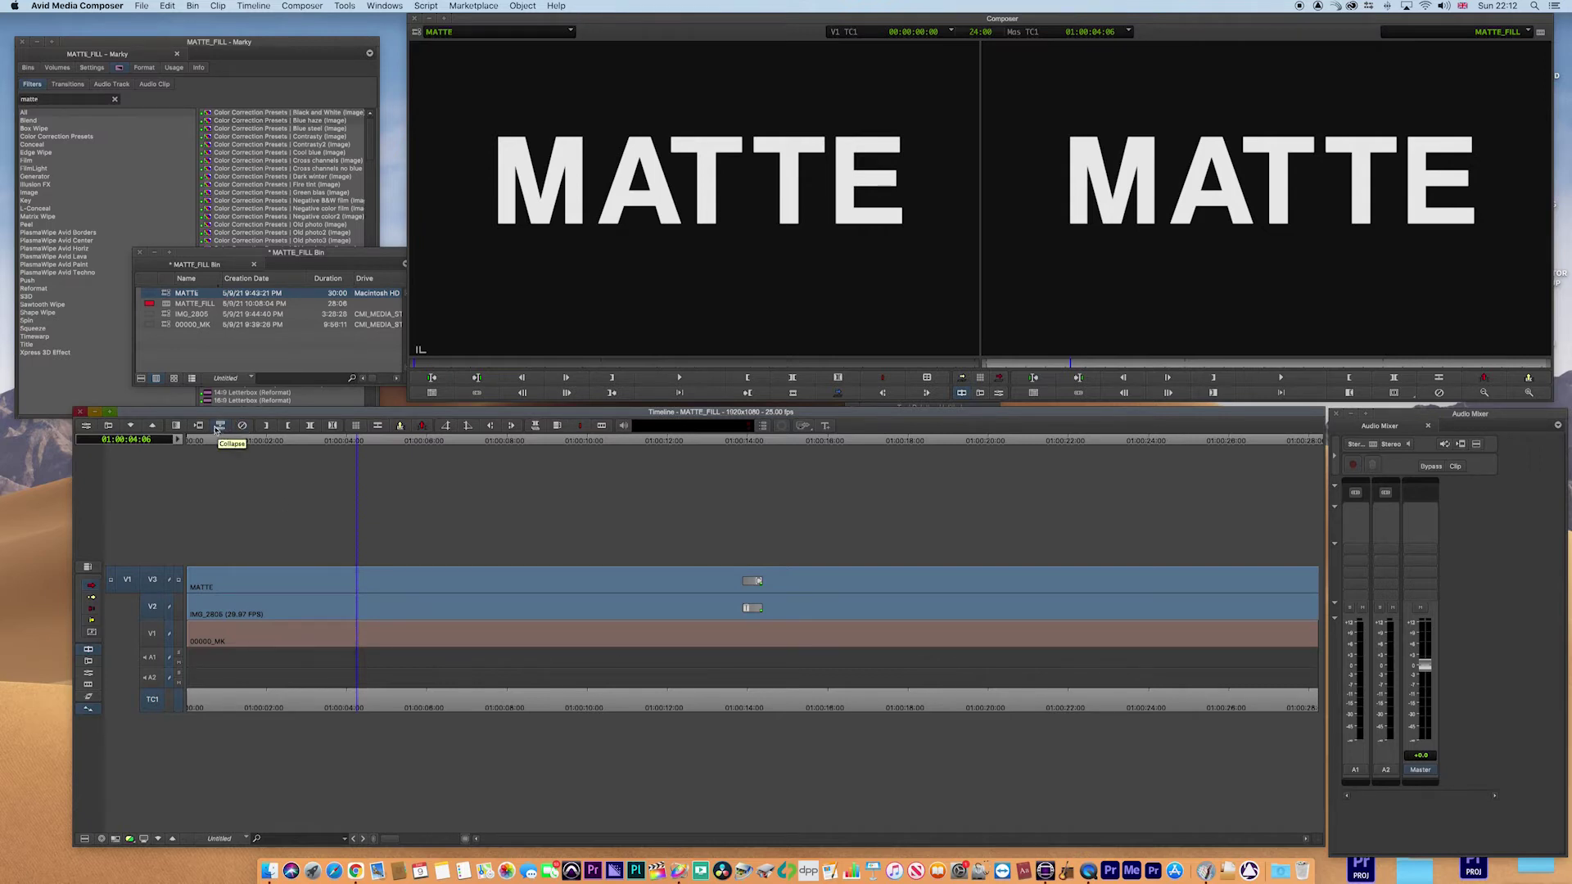
Collapse the V2 IMG_2805 and V3 MATTE clips into one nest, then compare V1 and V2 monitors
click(223, 429)
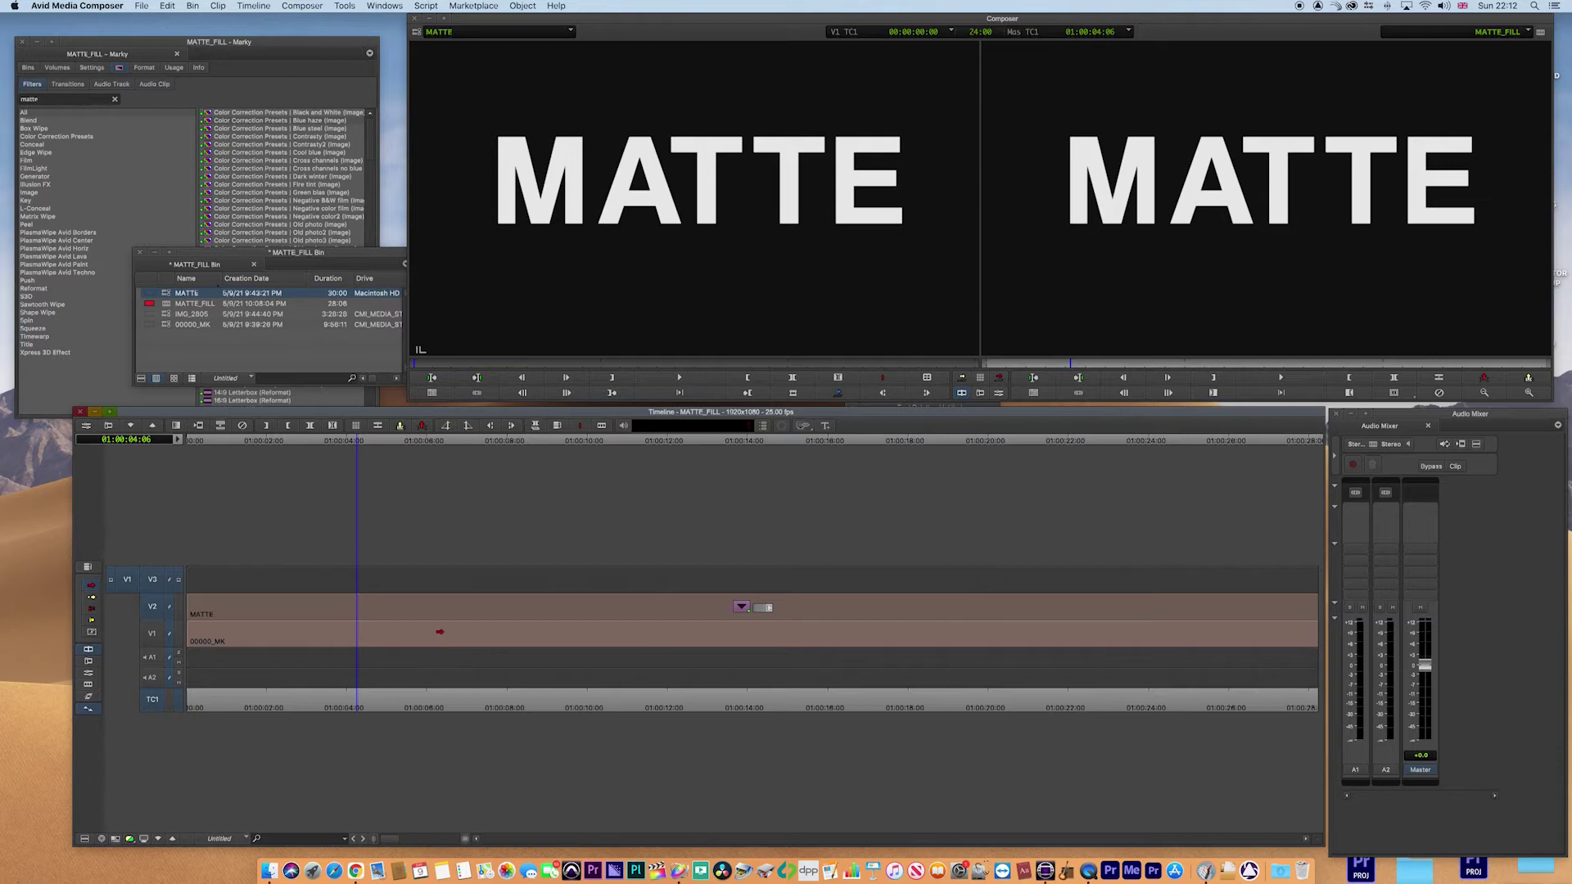
click(179, 635)
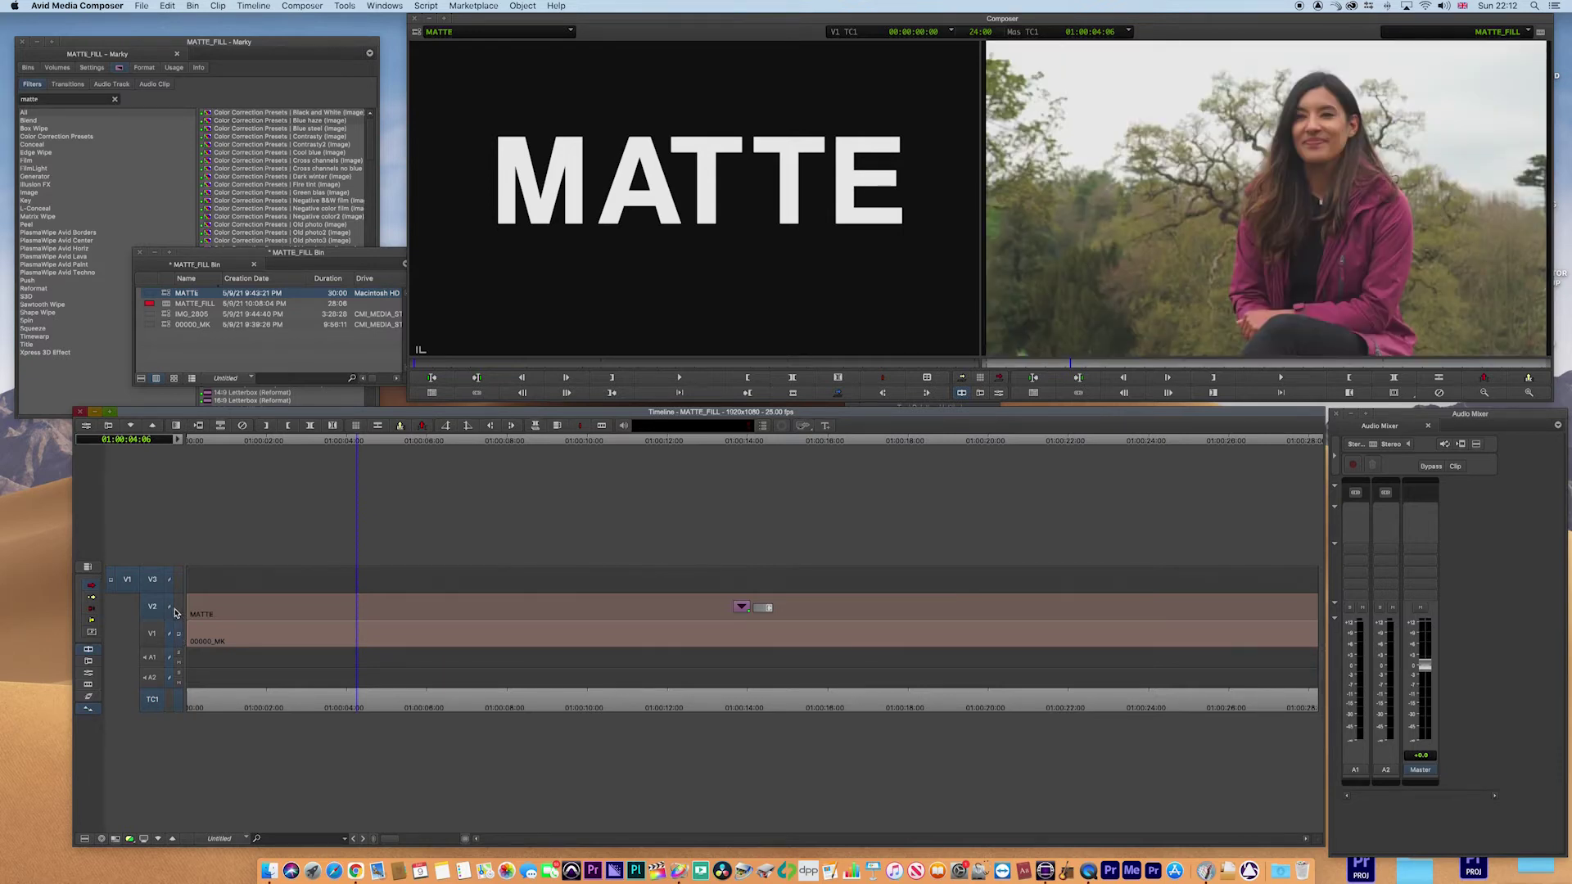
click(180, 609)
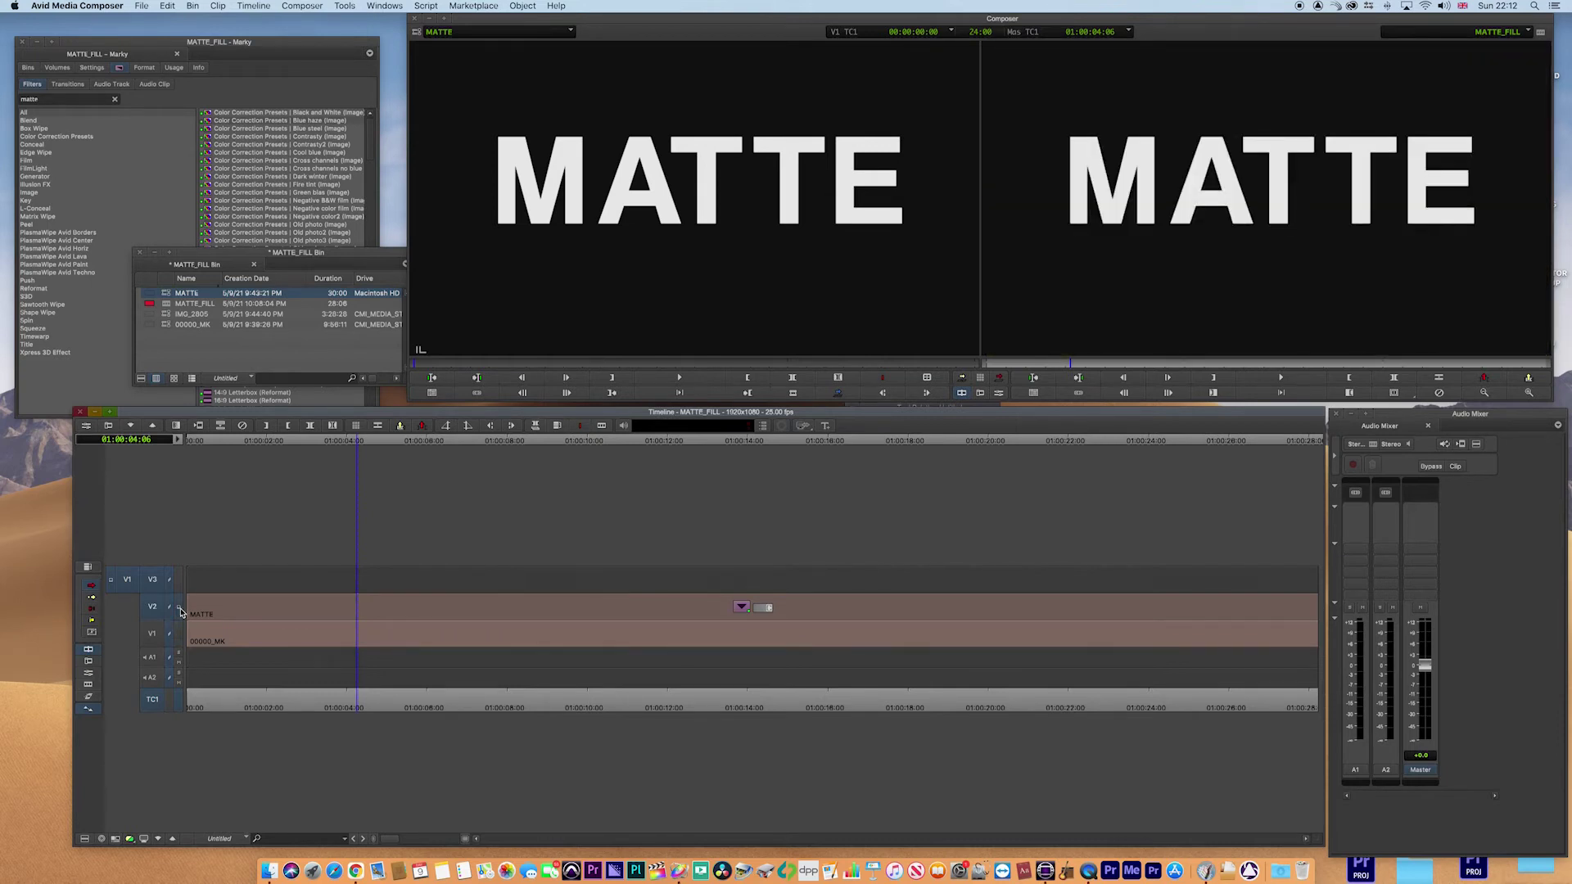
Expand the V2 nest and drag Matte Key, found by searching 'matt', onto the MATTE layer
double_click(392, 607)
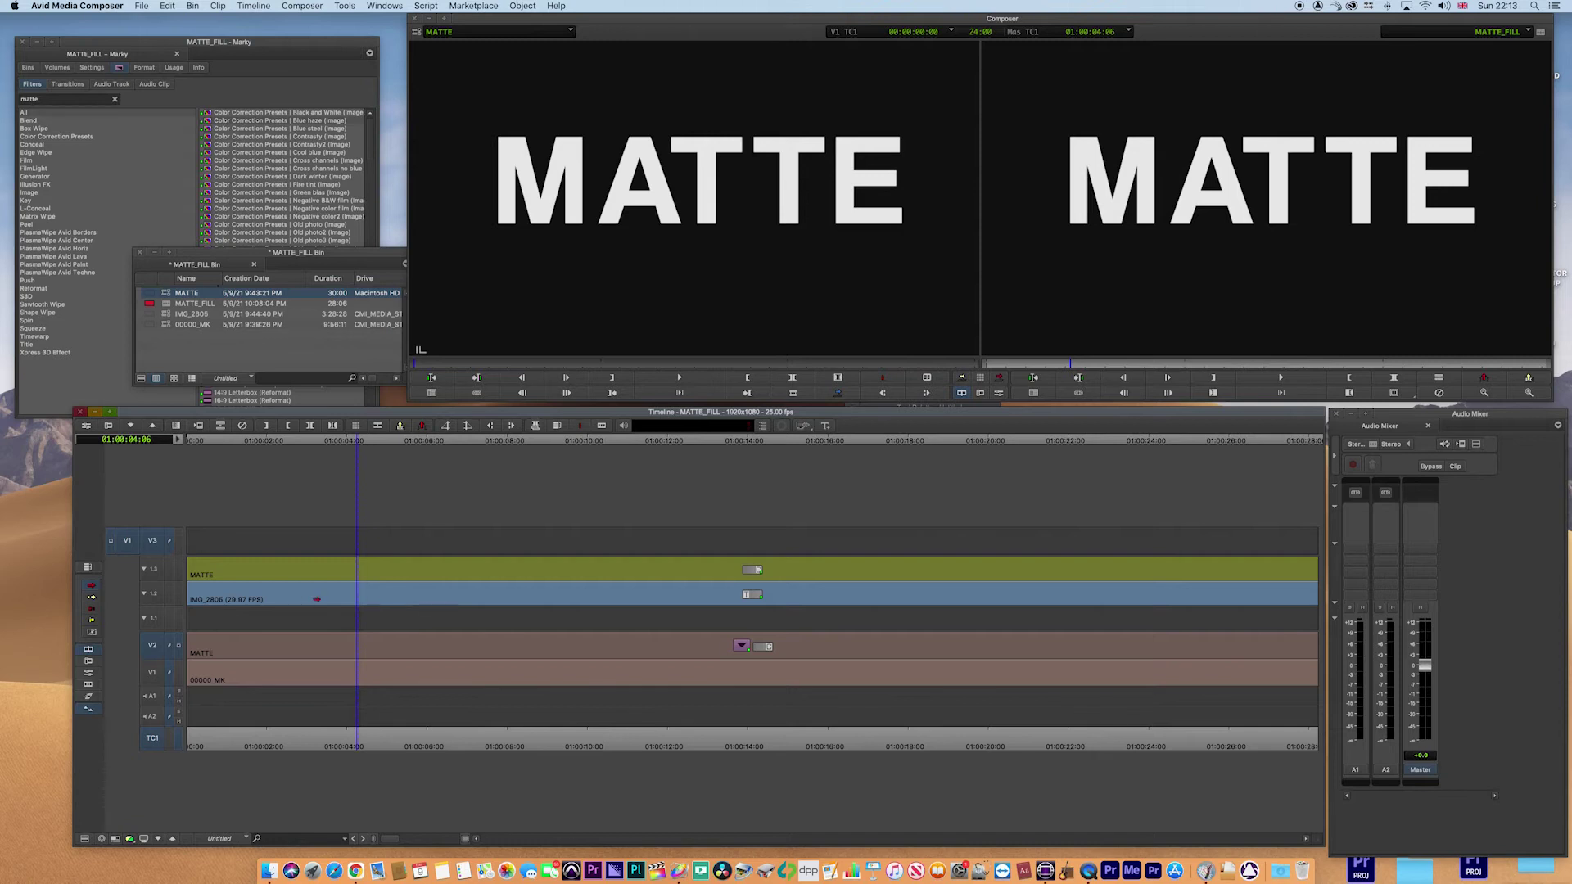
click(171, 244)
click(114, 99)
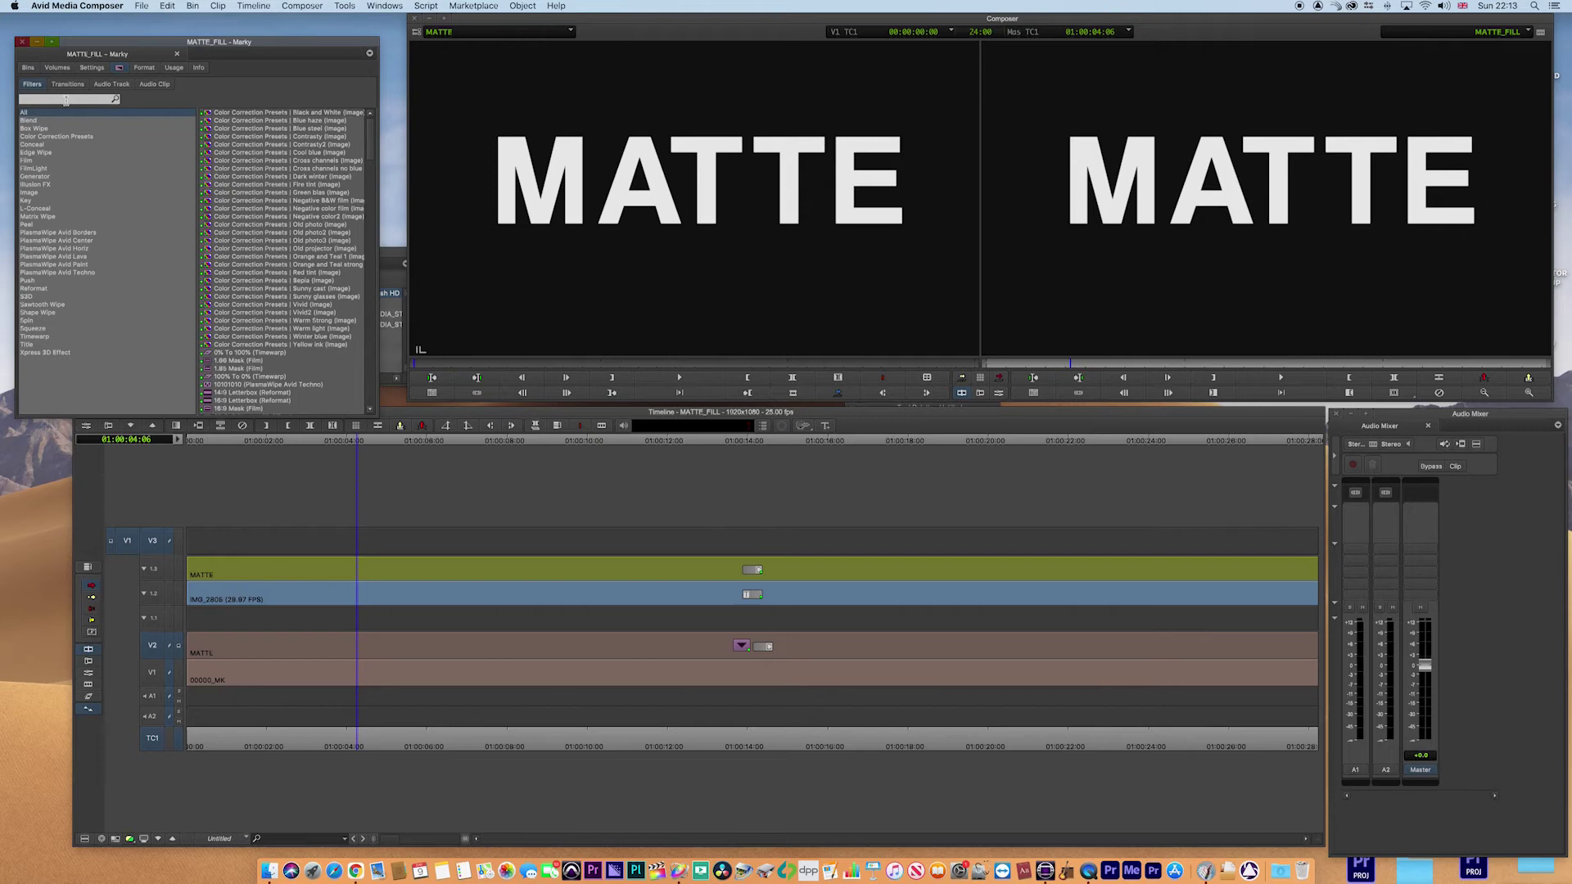
text(matte)
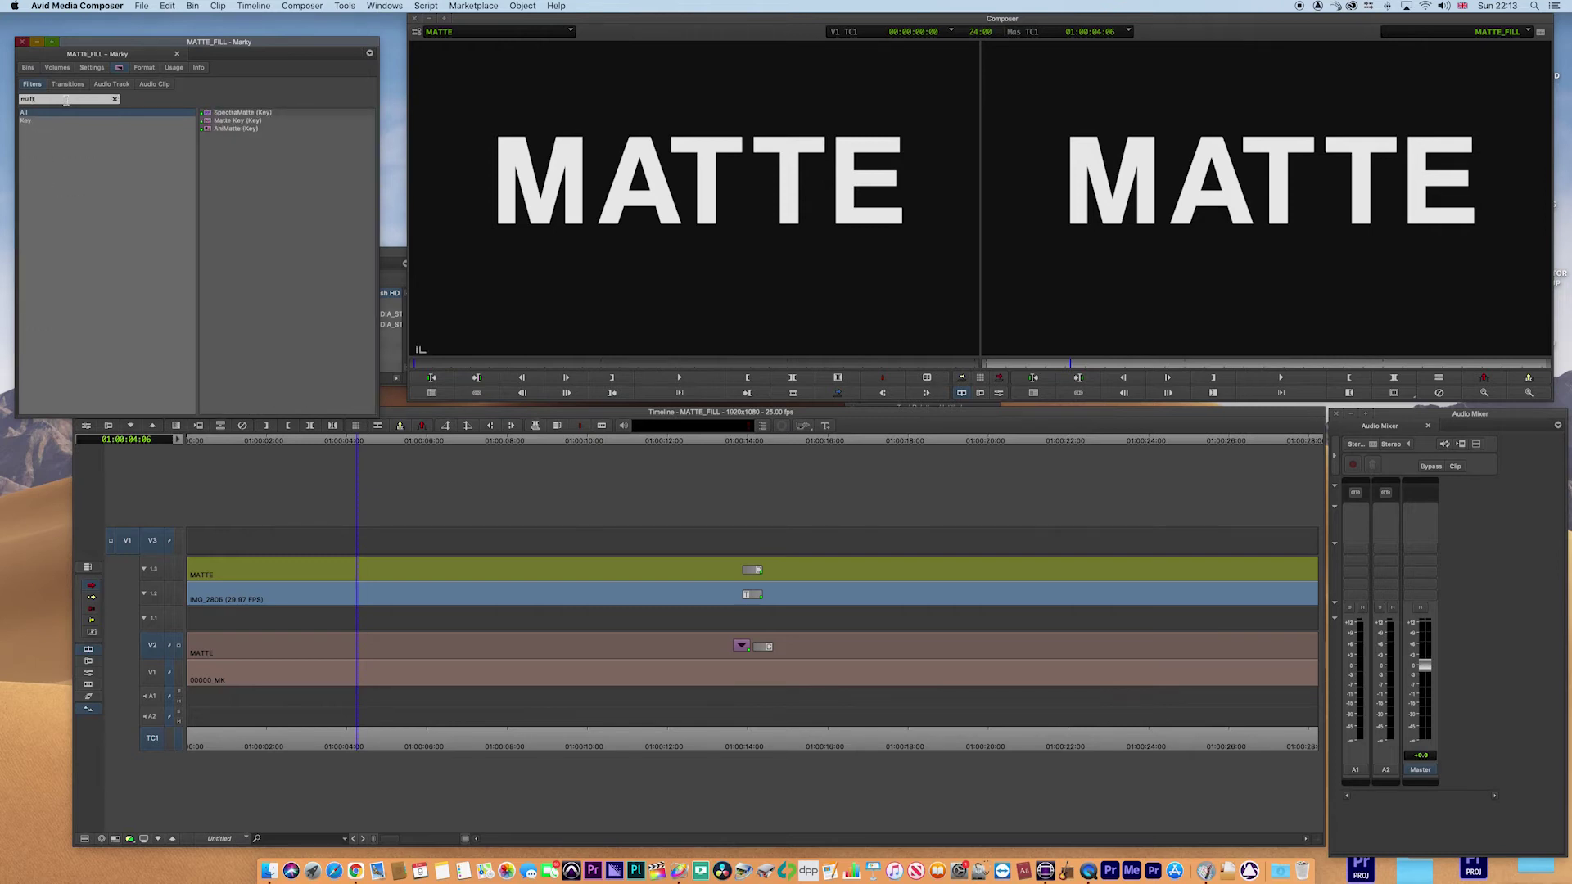
click(218, 121)
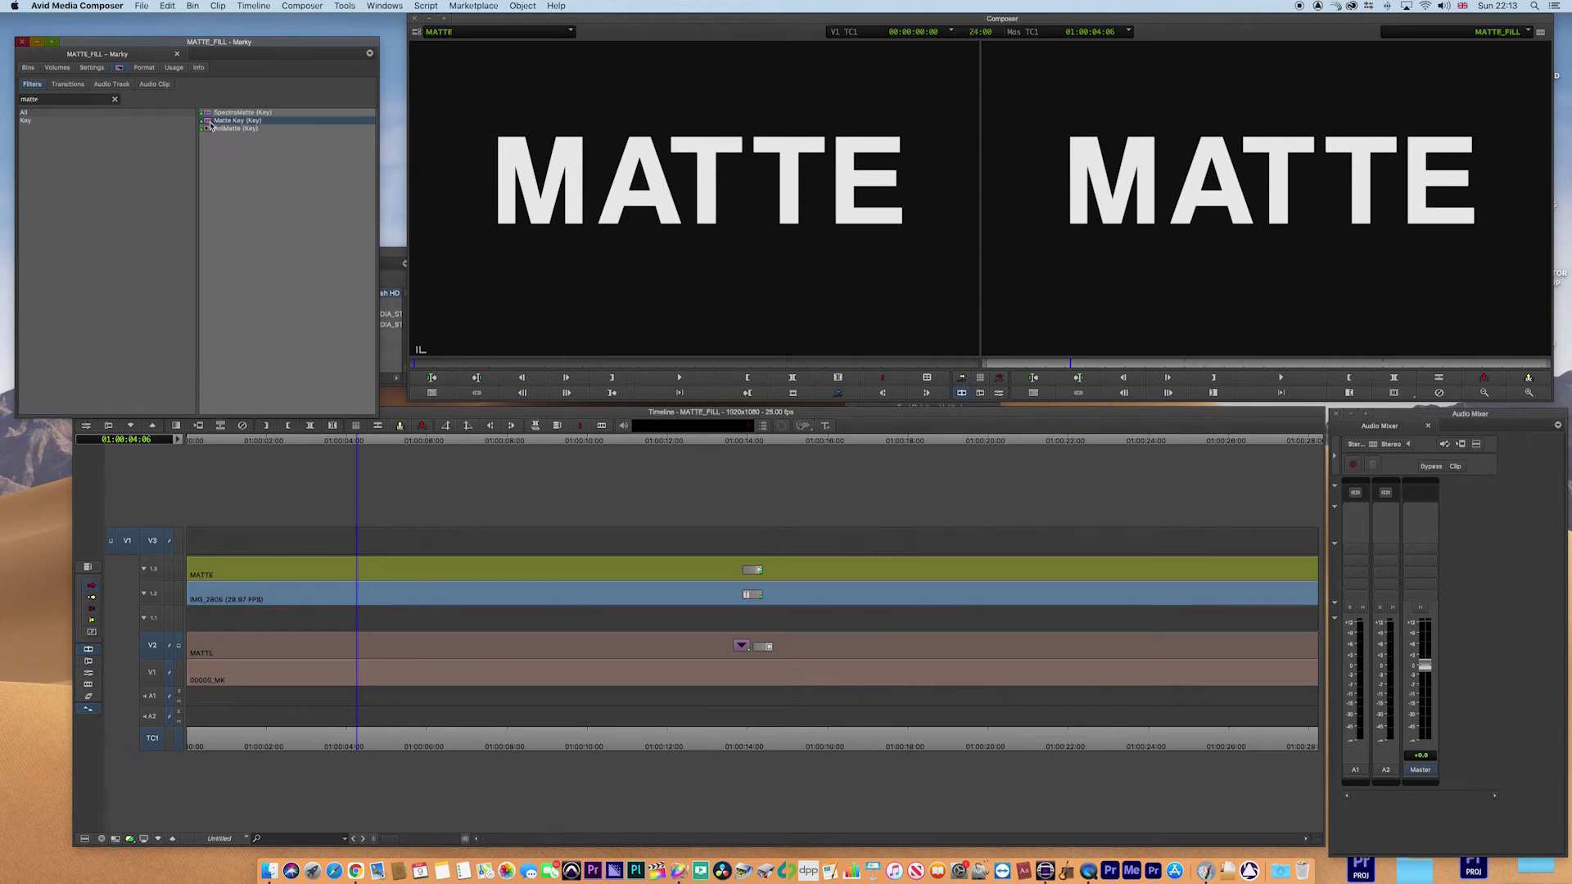
drag(211, 124, 370, 570)
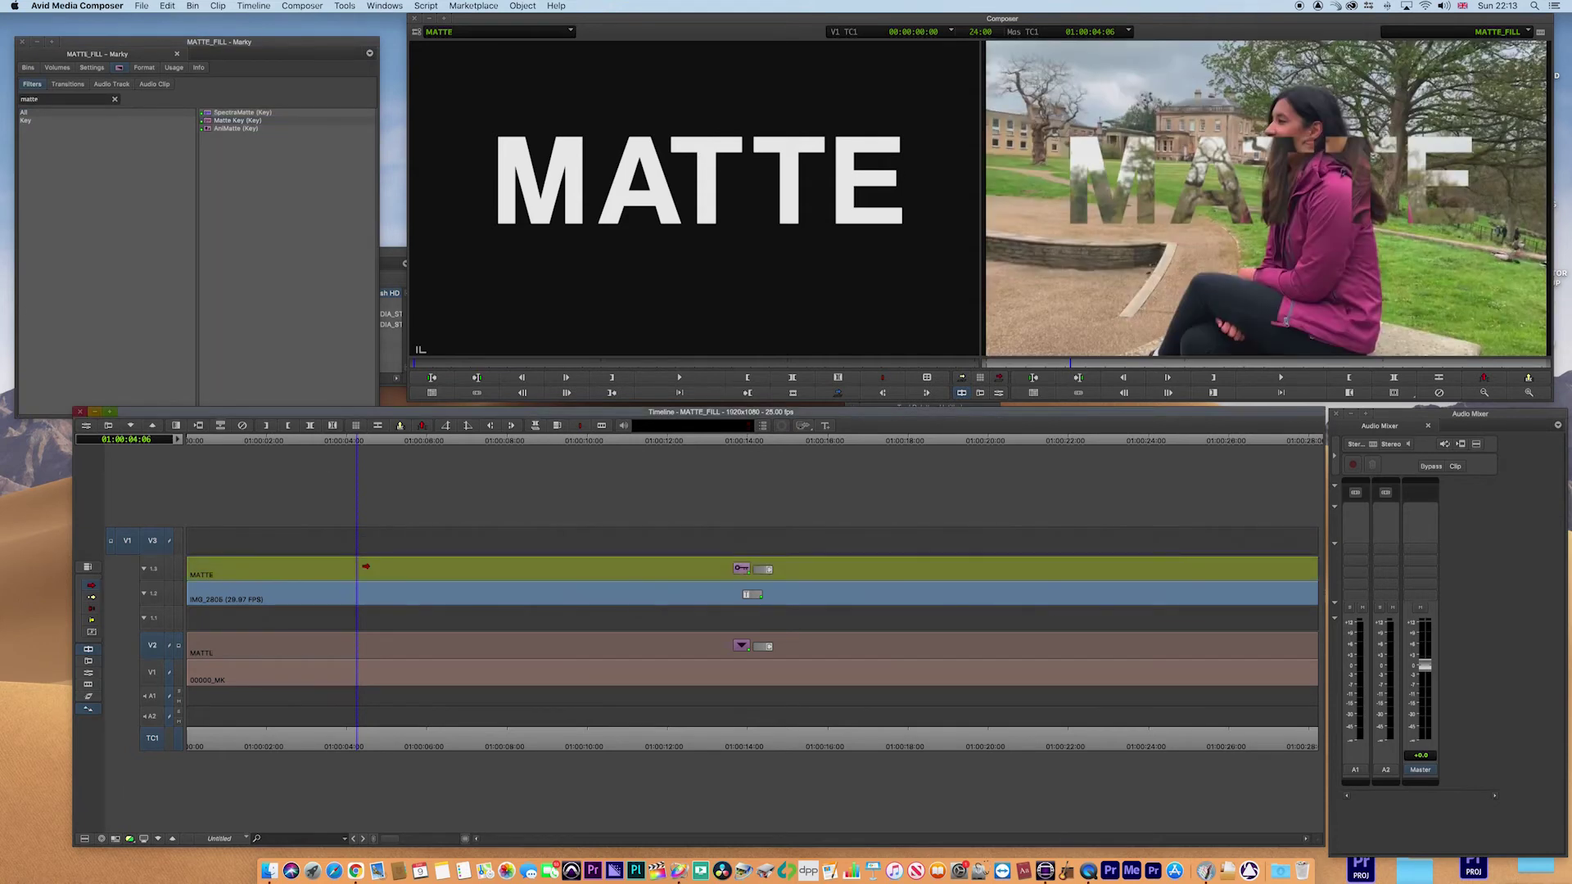
Close the nest and toggle monitors to compare the keyed composite against the V1 shot
double_click(613, 644)
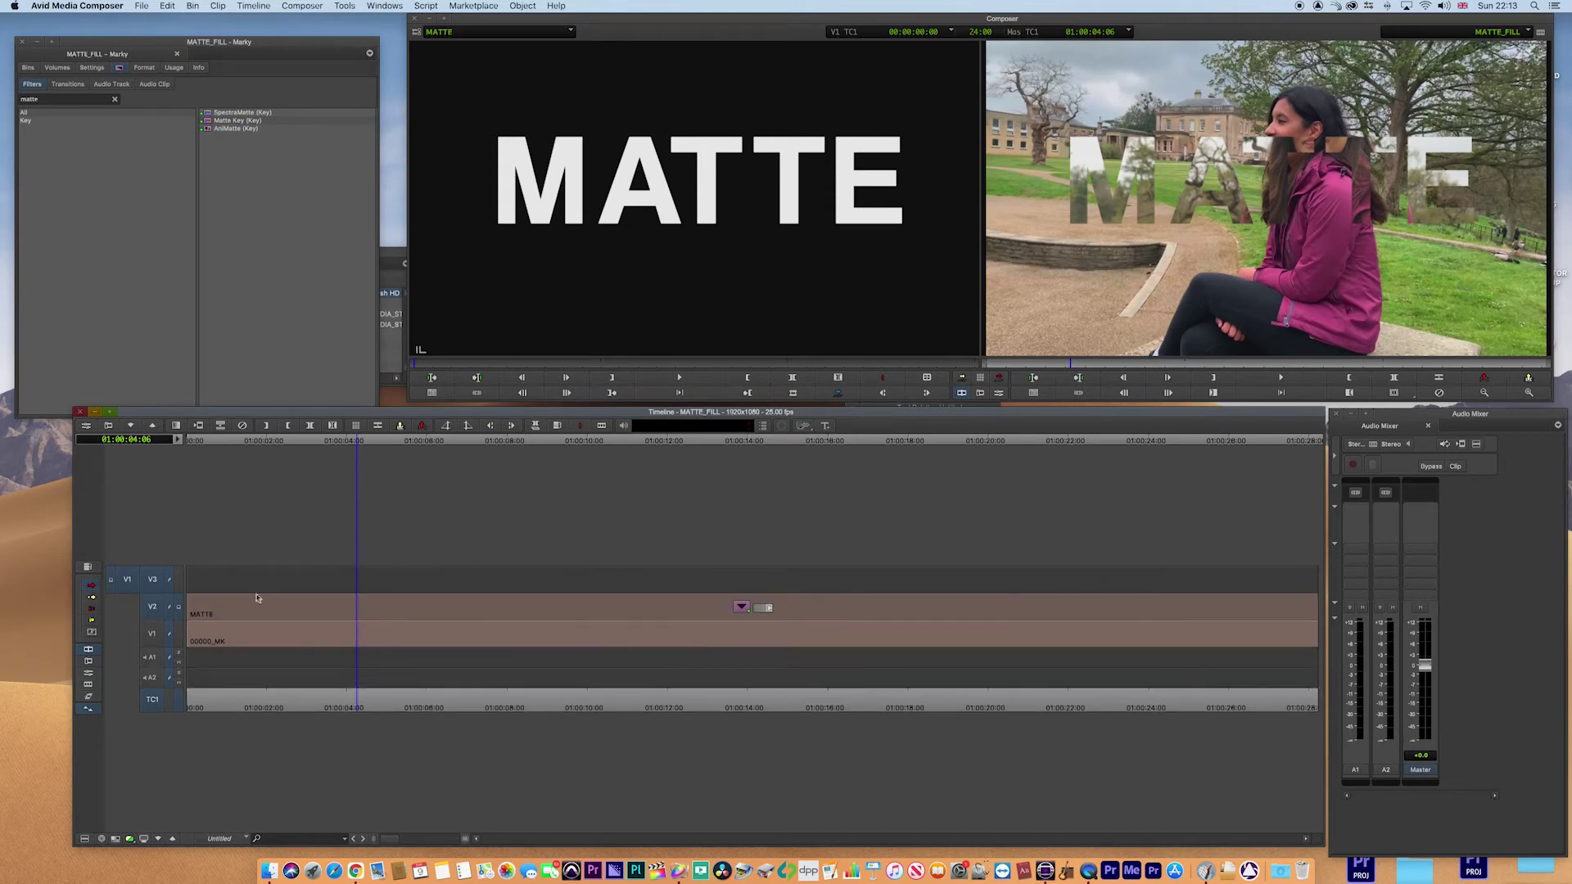
click(181, 633)
click(178, 610)
click(178, 610)
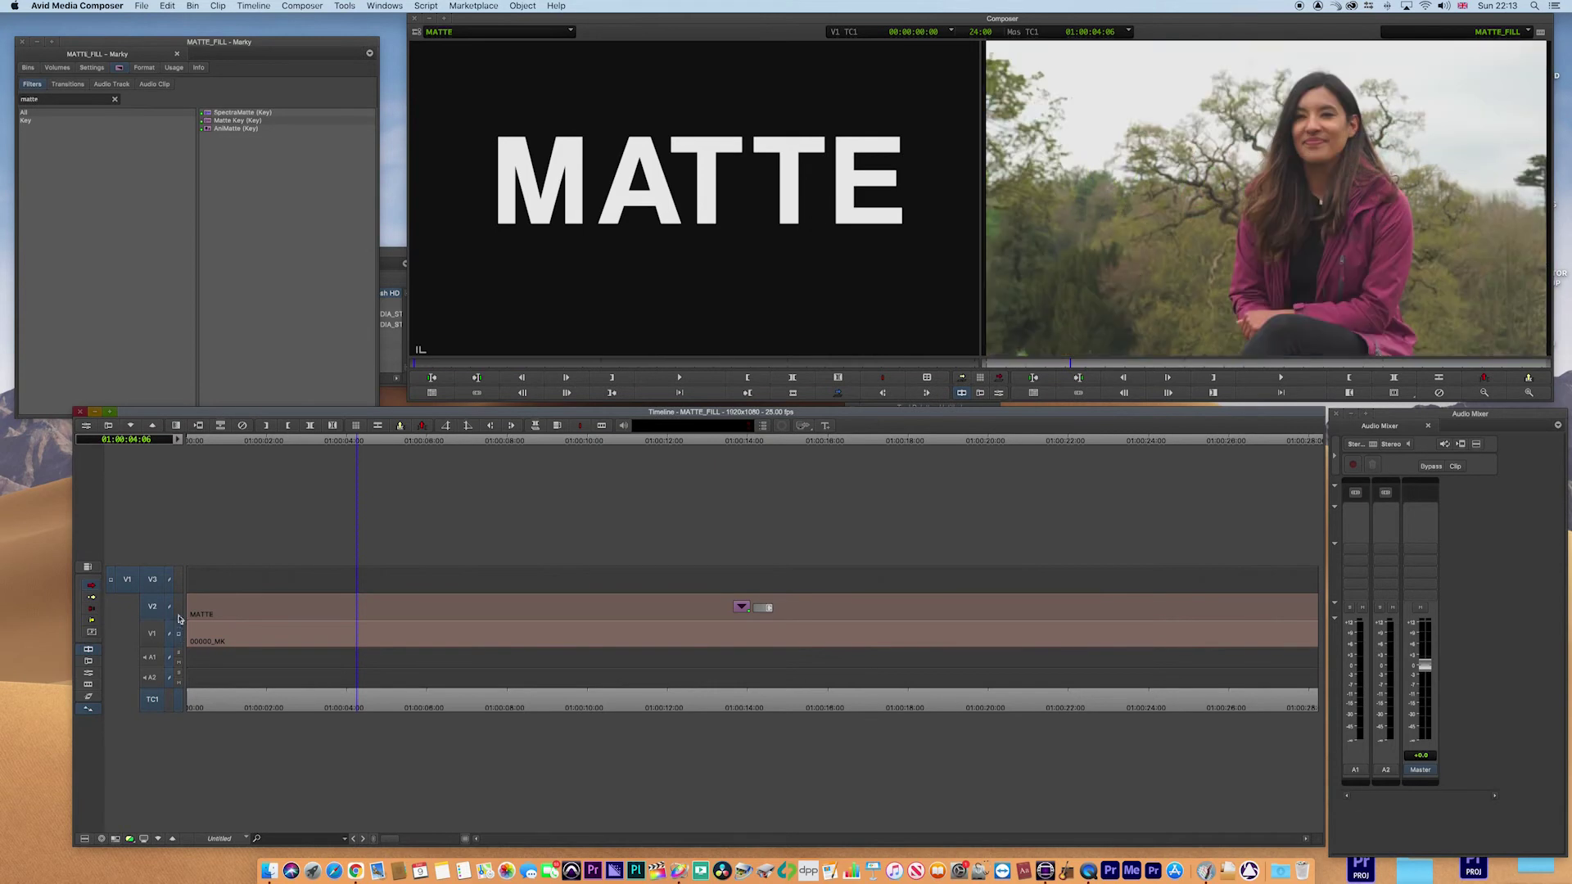
click(179, 610)
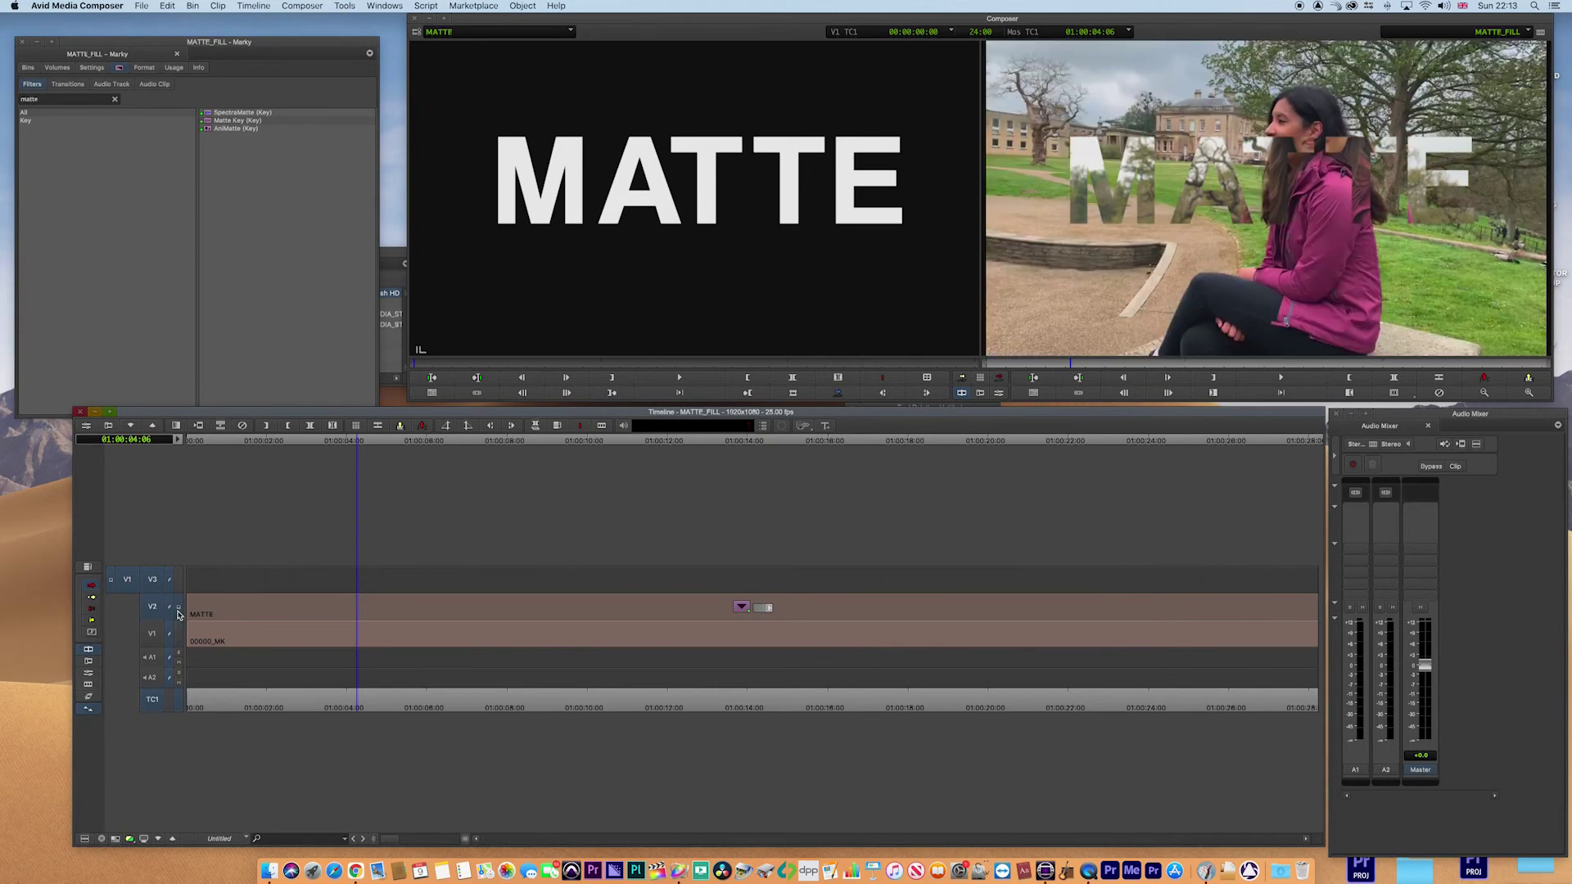
Step back out of the nest, repatch source video to V1 and monitor from V3
double_click(383, 609)
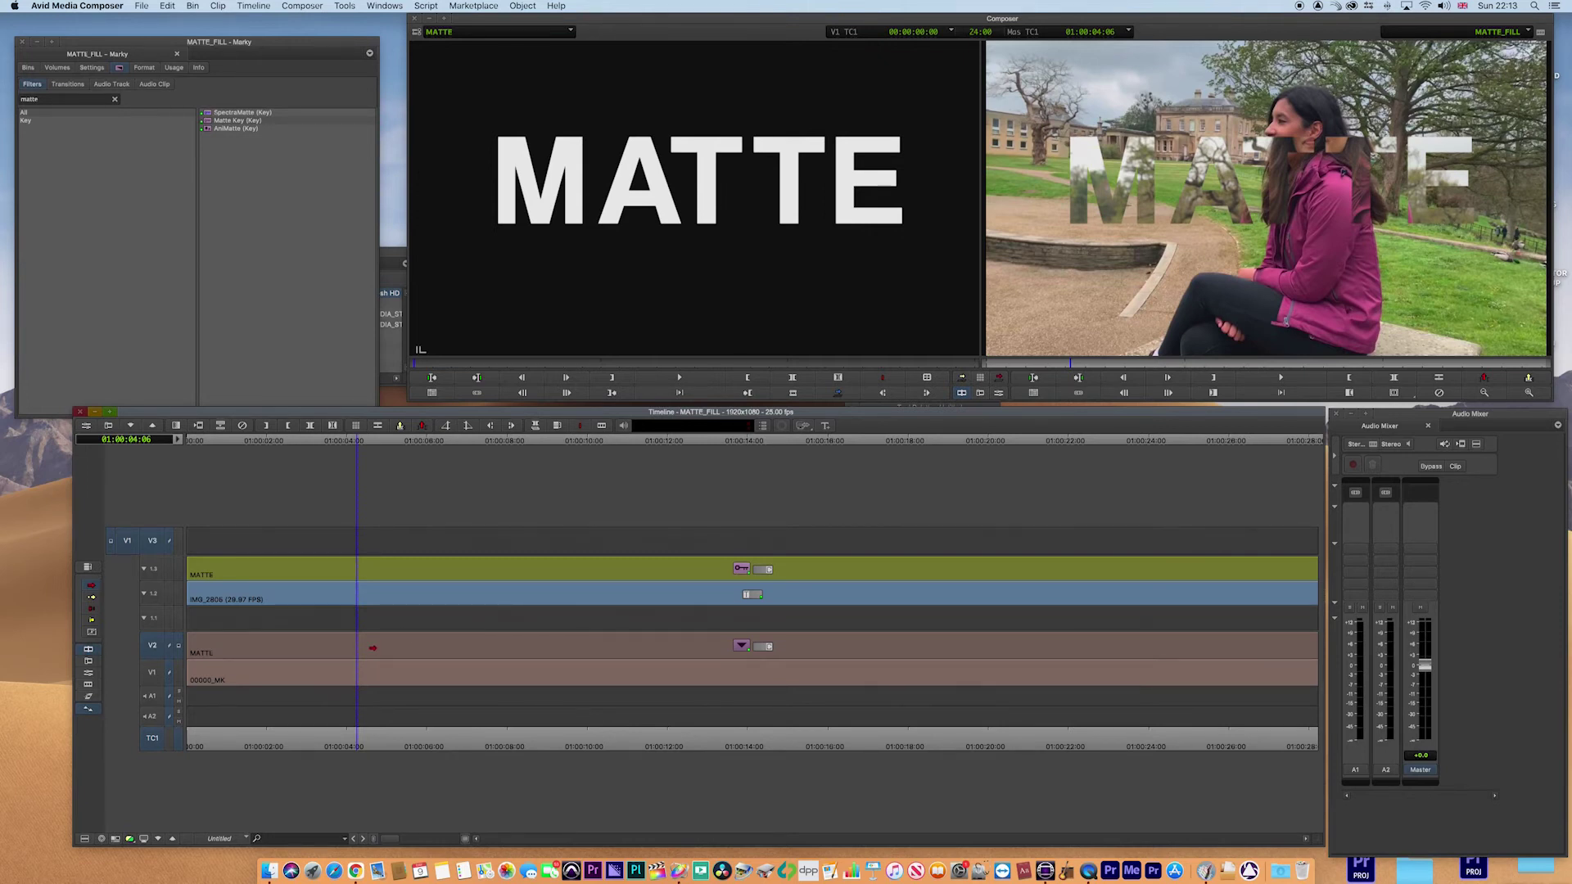
click(373, 648)
double_click(330, 644)
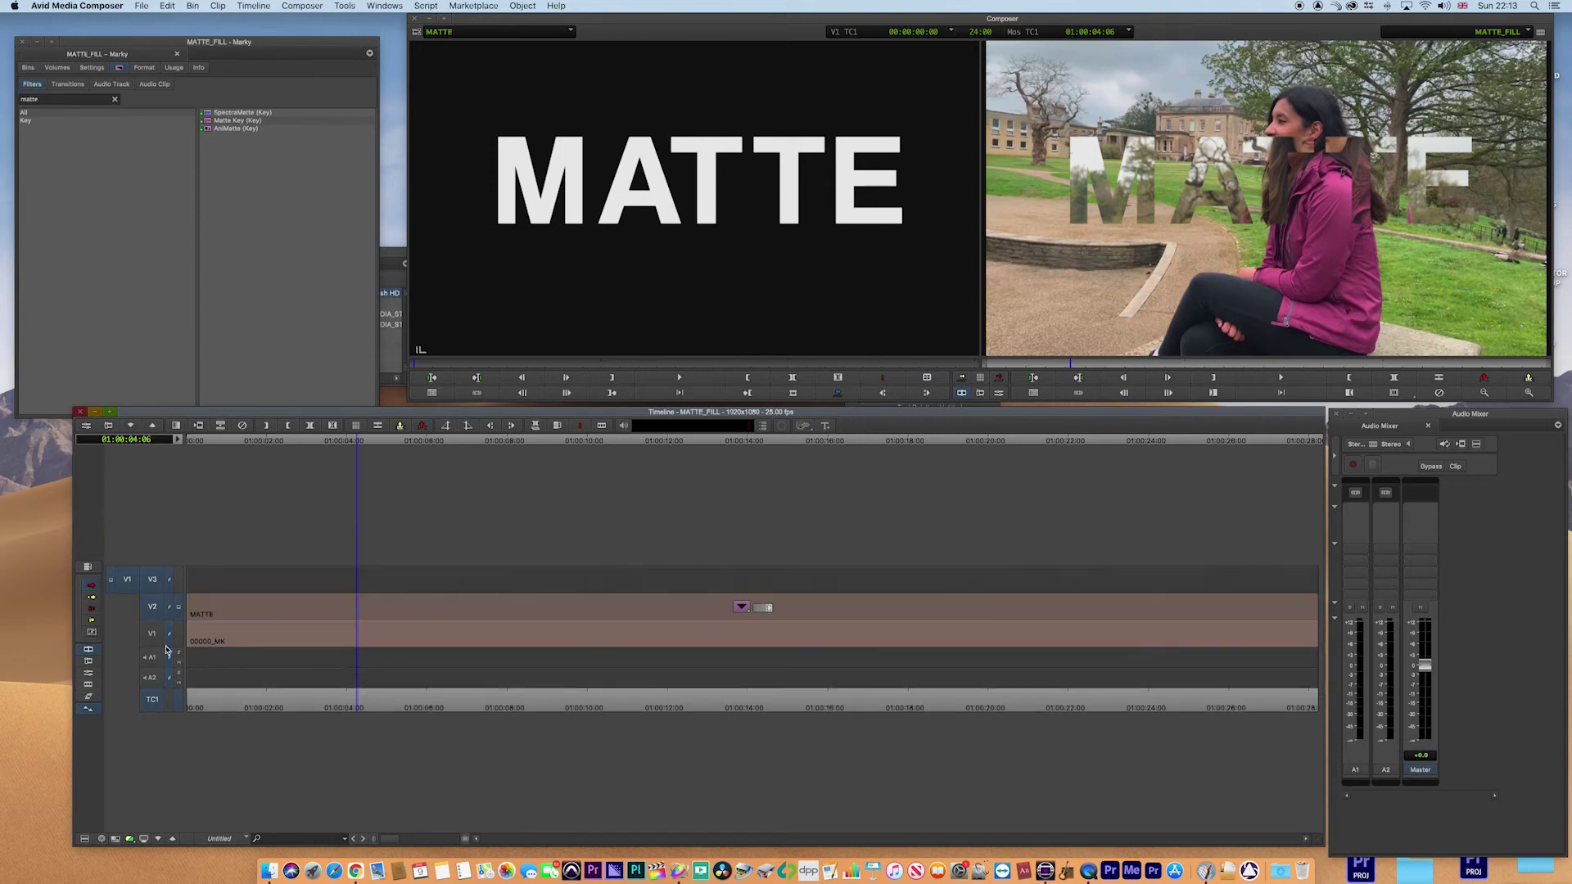
click(152, 633)
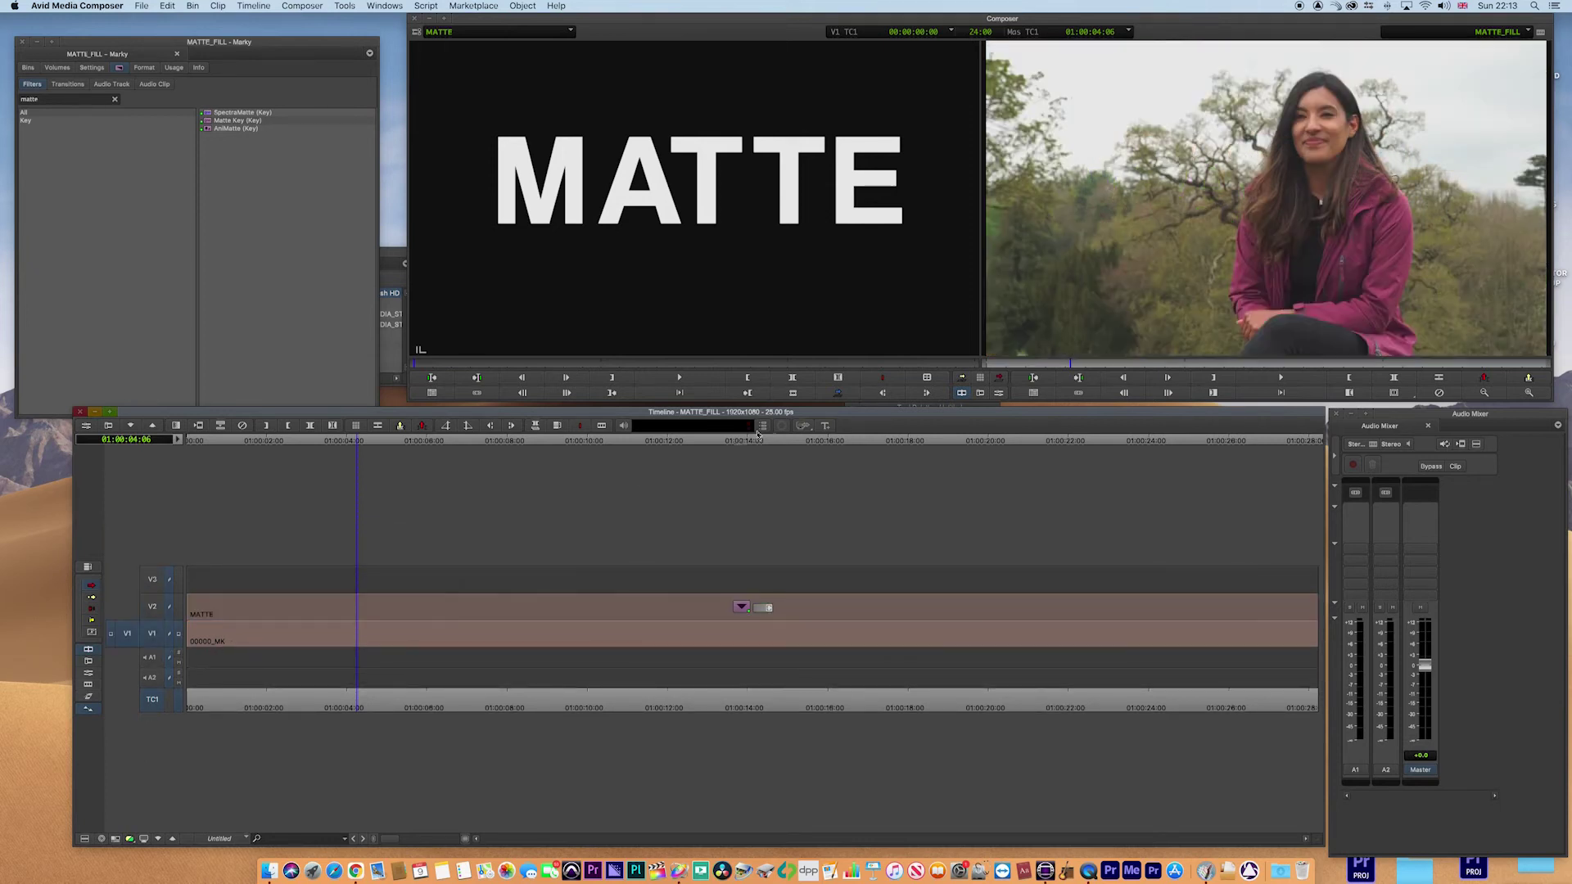
click(181, 582)
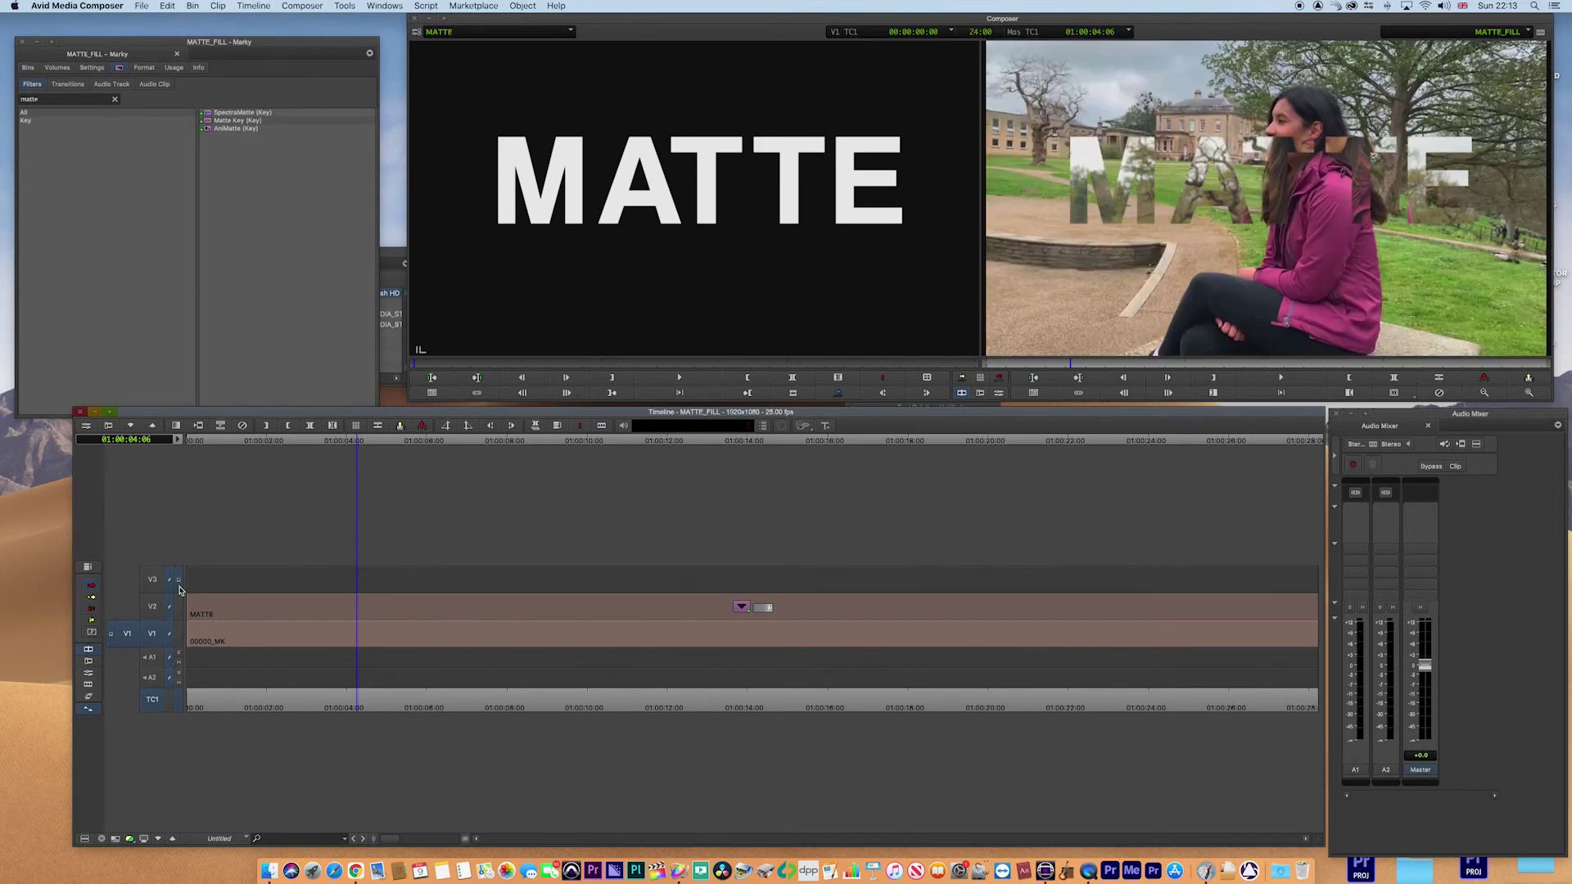
In Color Correction, lower the Master curve highlights, lift its midtones, and bend the Blue curve toward purple
click(603, 426)
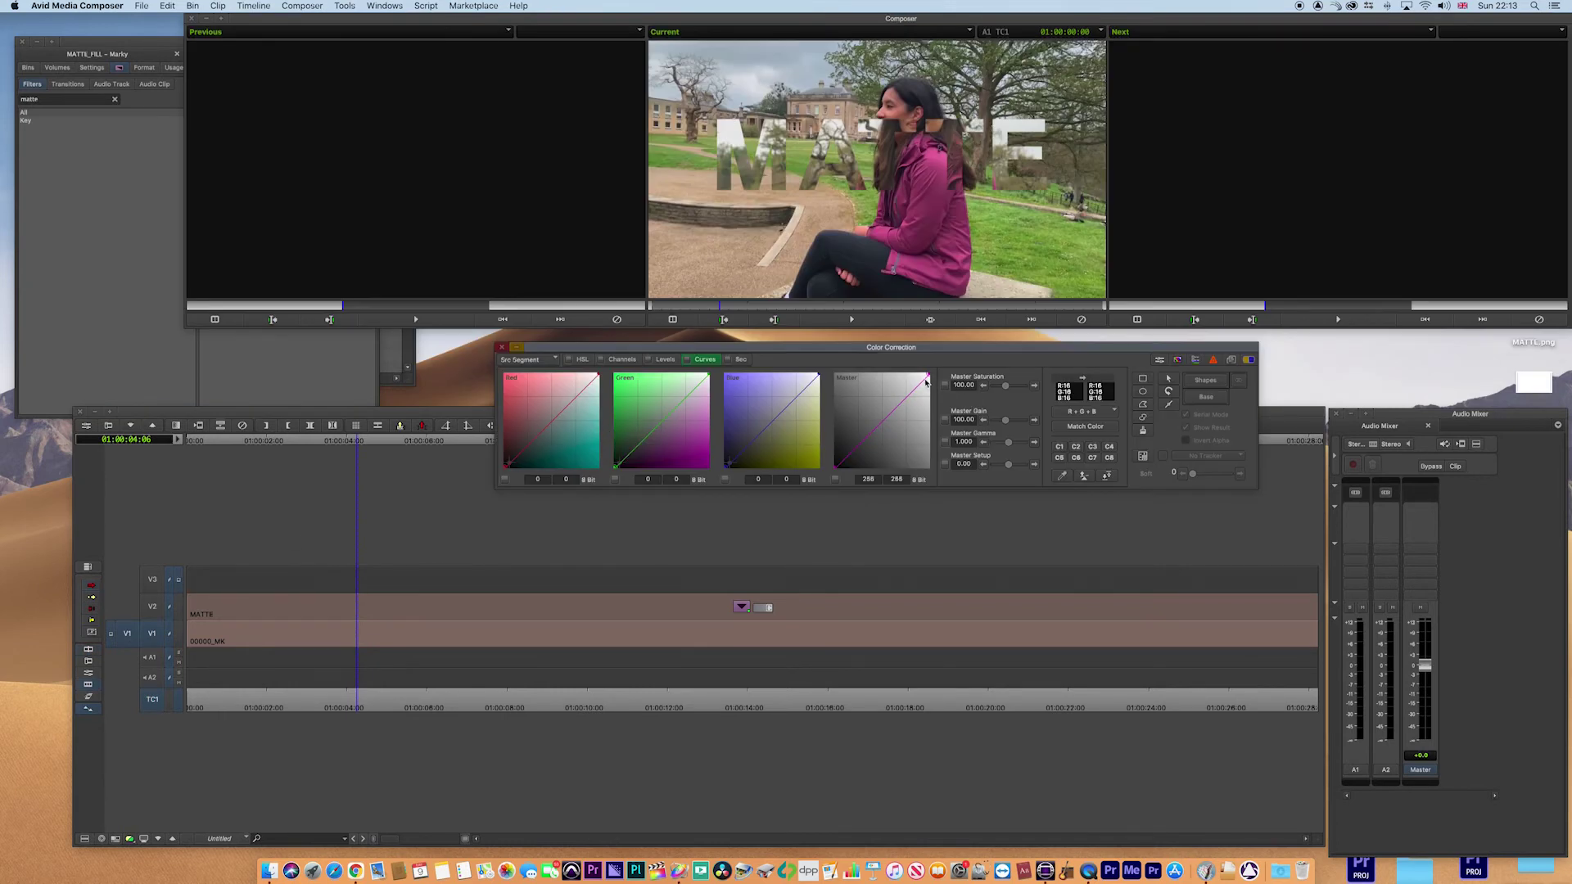
drag(929, 376, 928, 395)
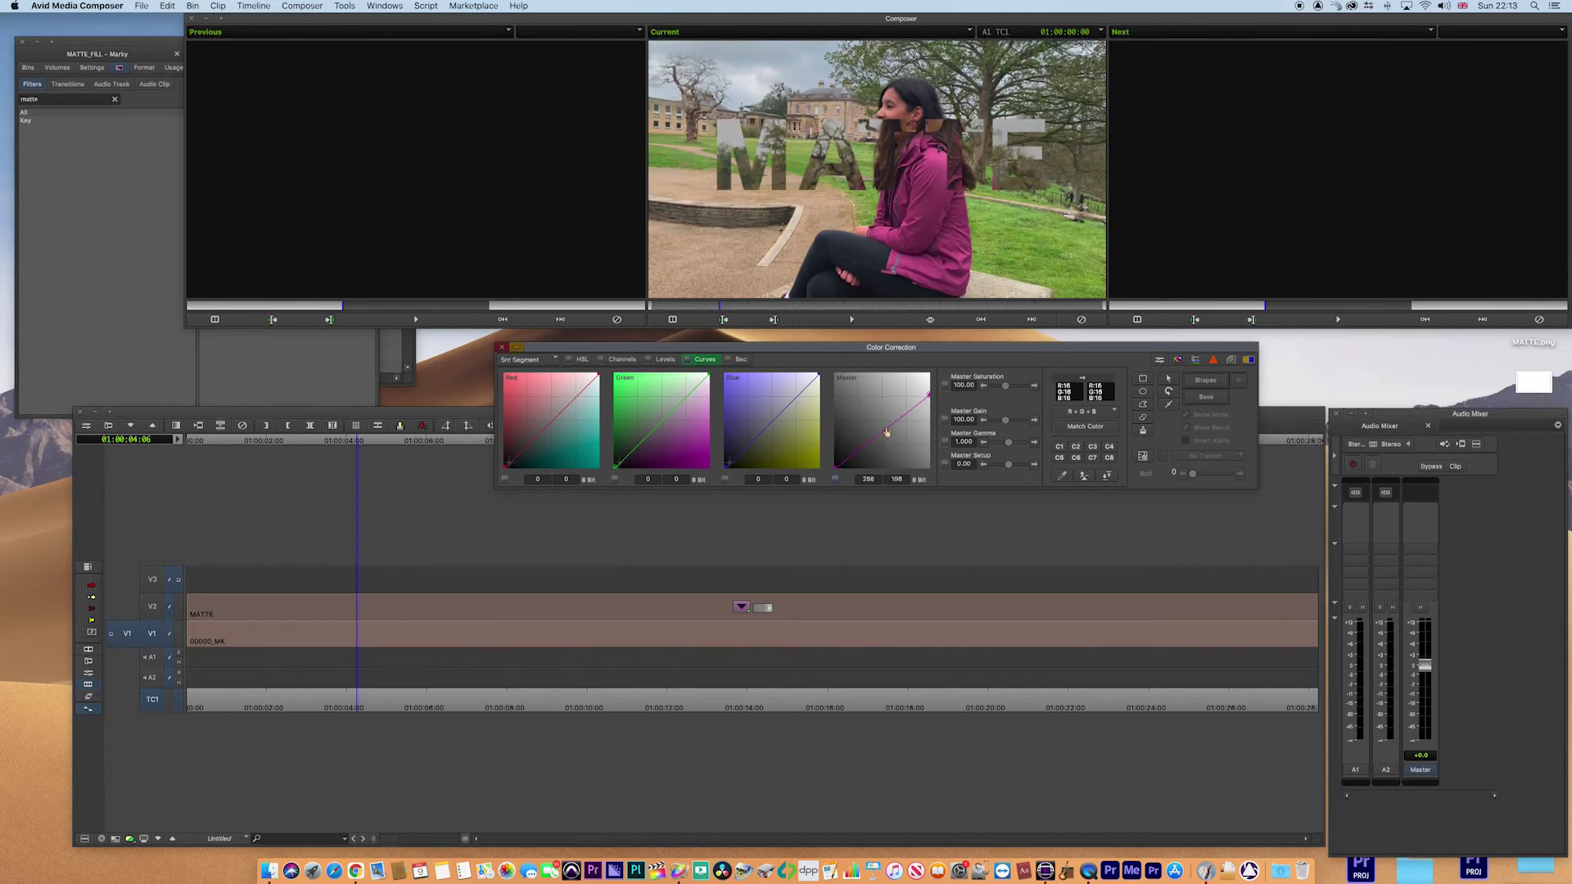
mouse_move(896, 451)
mouse_down()
mouse_move(871, 411)
mouse_move(889, 439)
mouse_up()
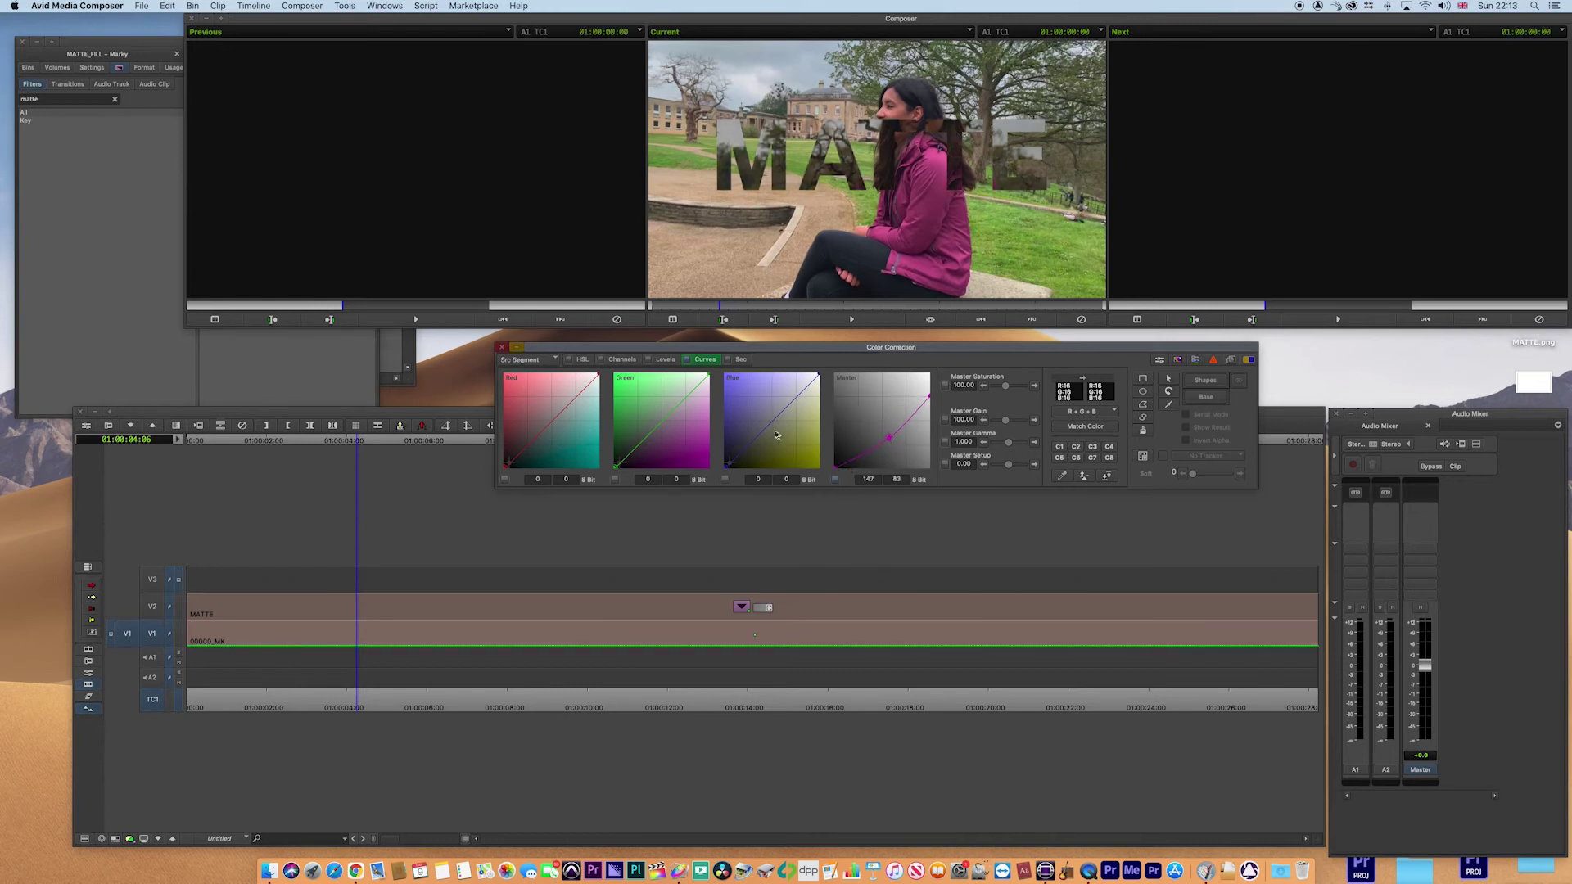
drag(776, 435, 679, 438)
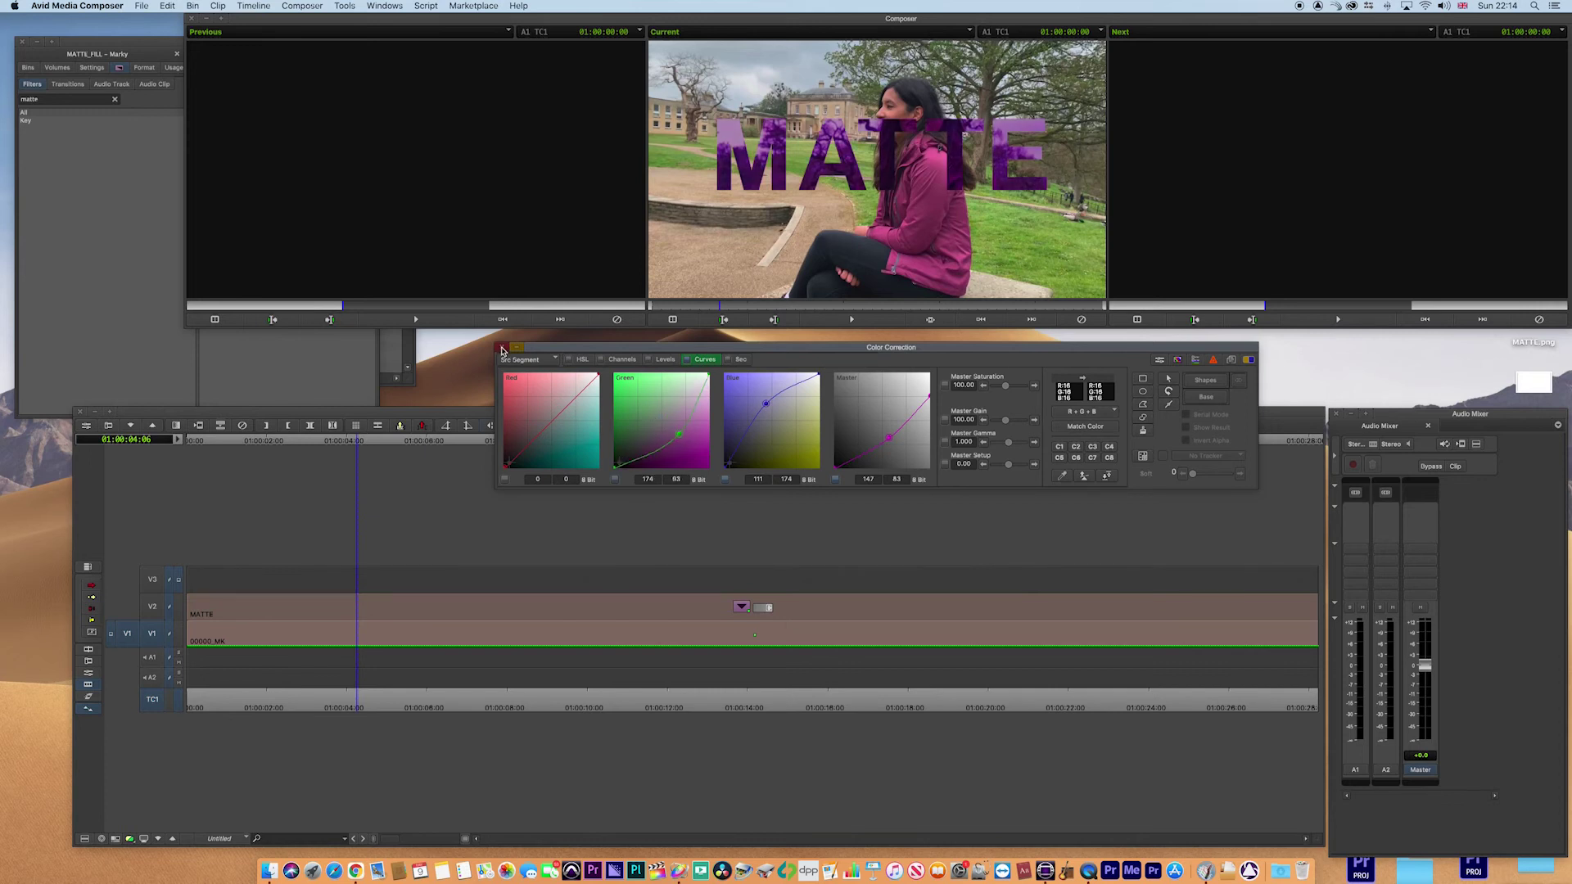
Exit Color Correction, step to a later frame, and expand then collapse the V2 MATTE nest
click(502, 350)
click(372, 695)
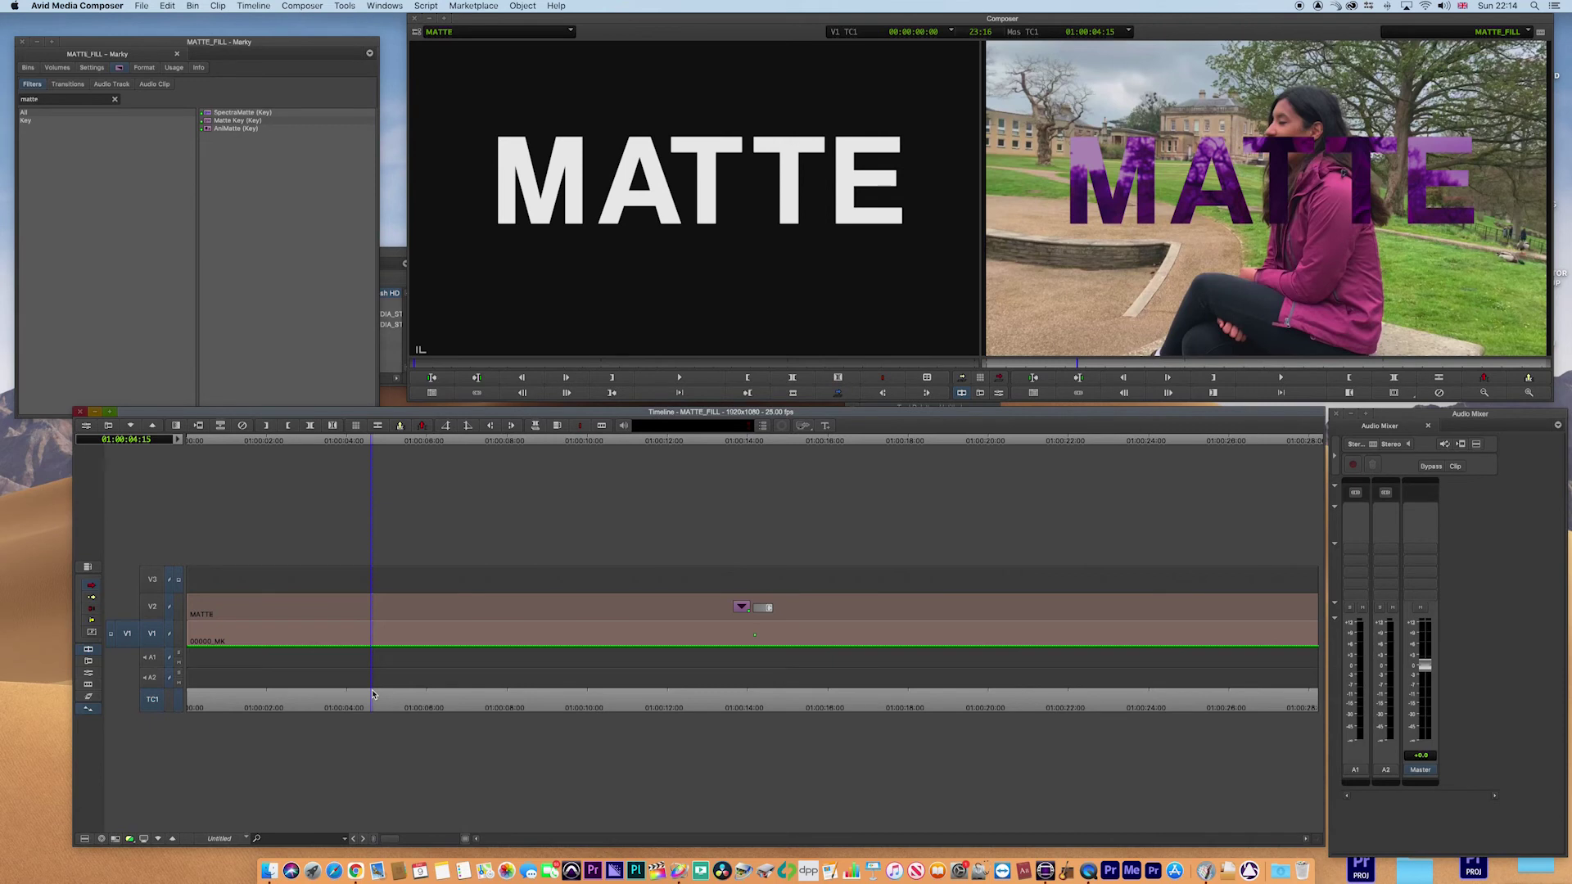
double_click(478, 610)
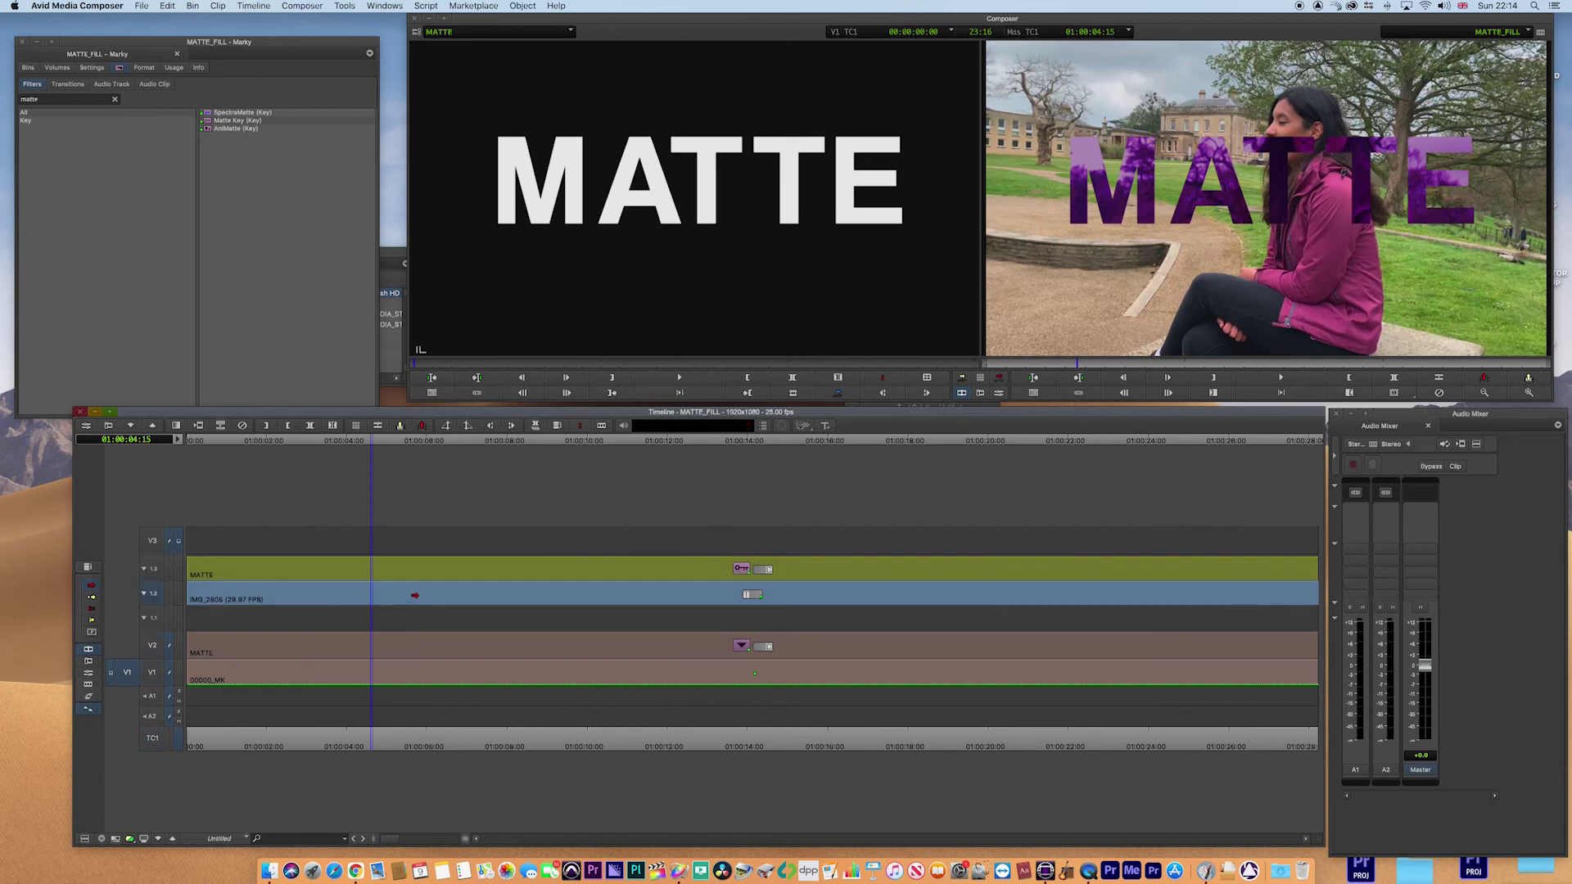
double_click(436, 639)
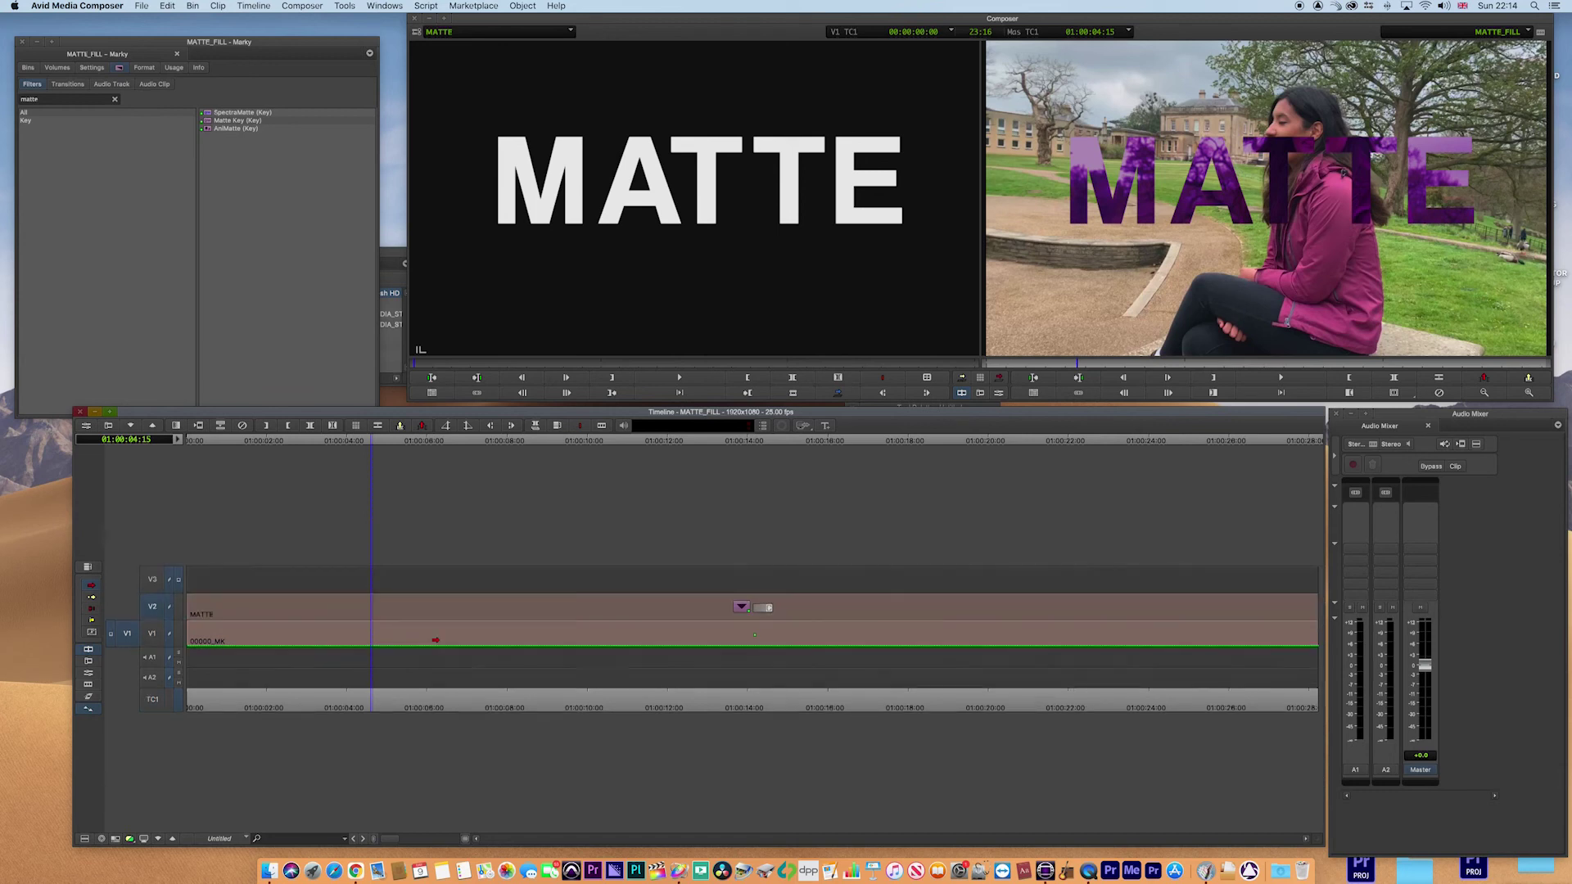